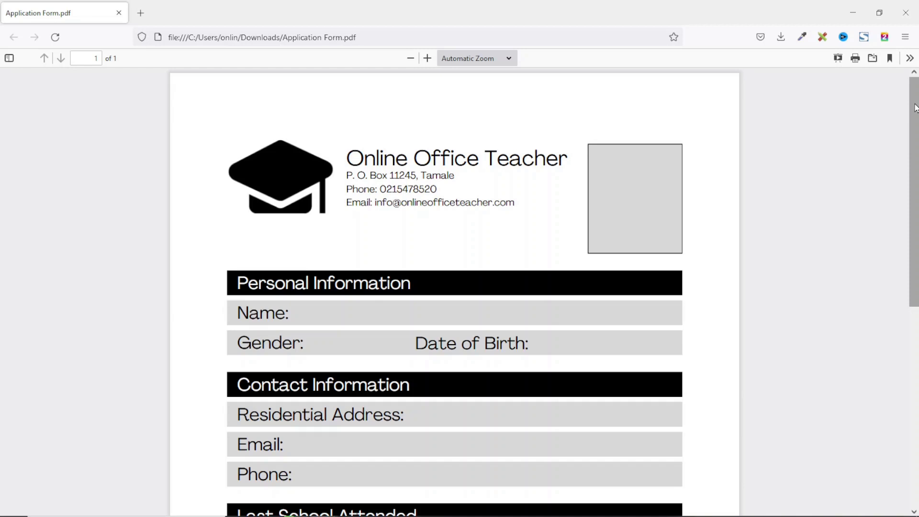
- Create a new blank A4 Document design by searching for 'a4'
middle_click(894, 104)
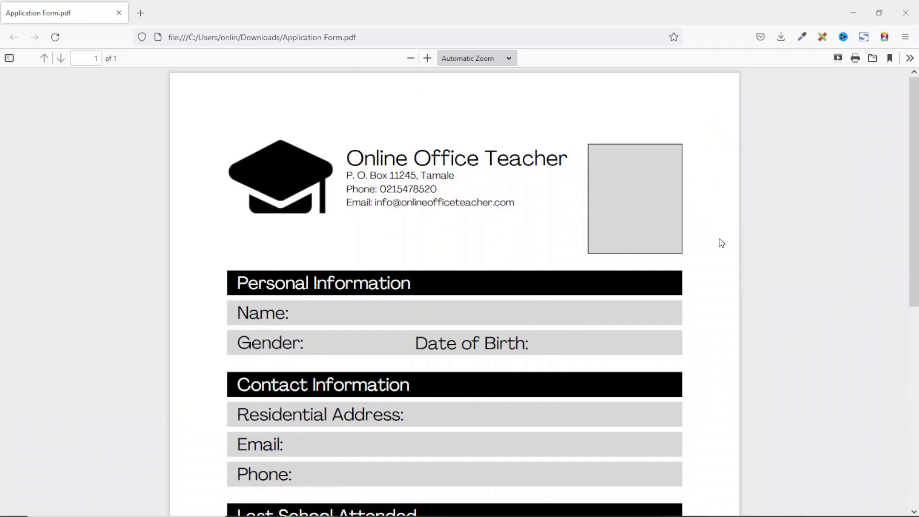
scroll(722, 244, down, 7)
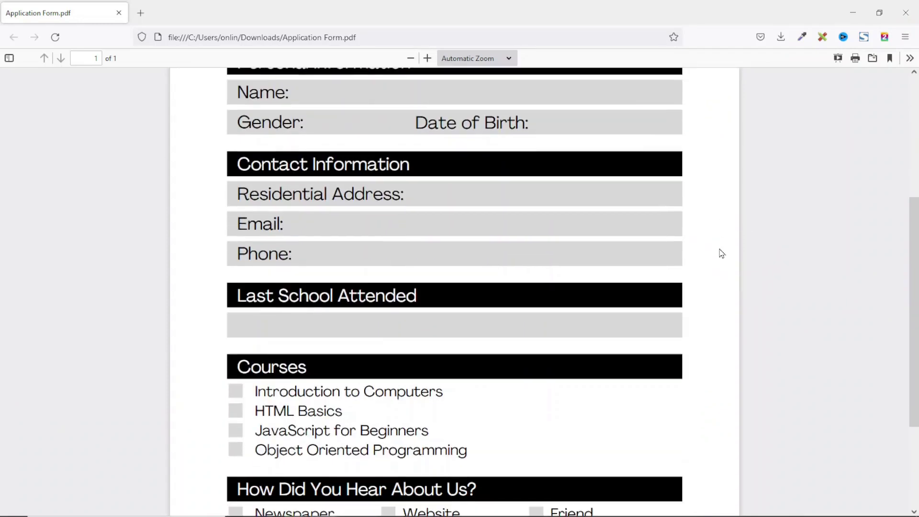
scroll(723, 256, up, 8)
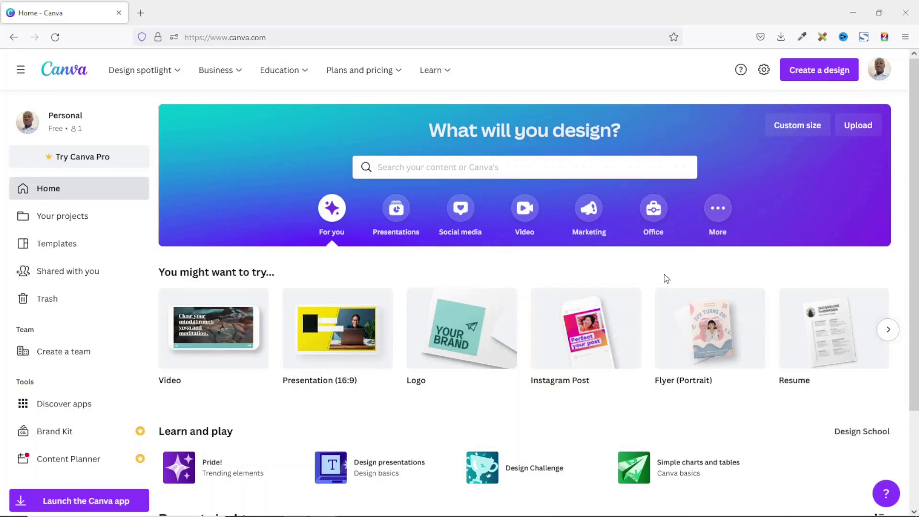
click(819, 73)
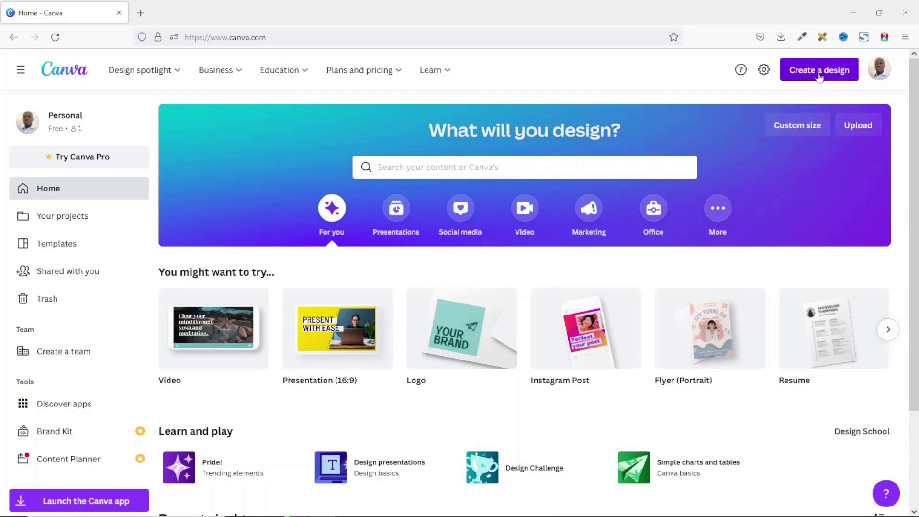
text(a4)
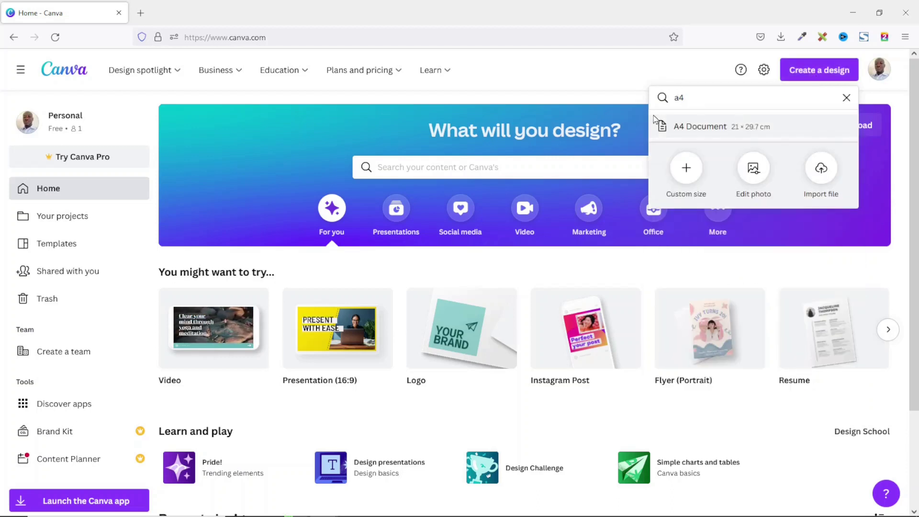
click(727, 128)
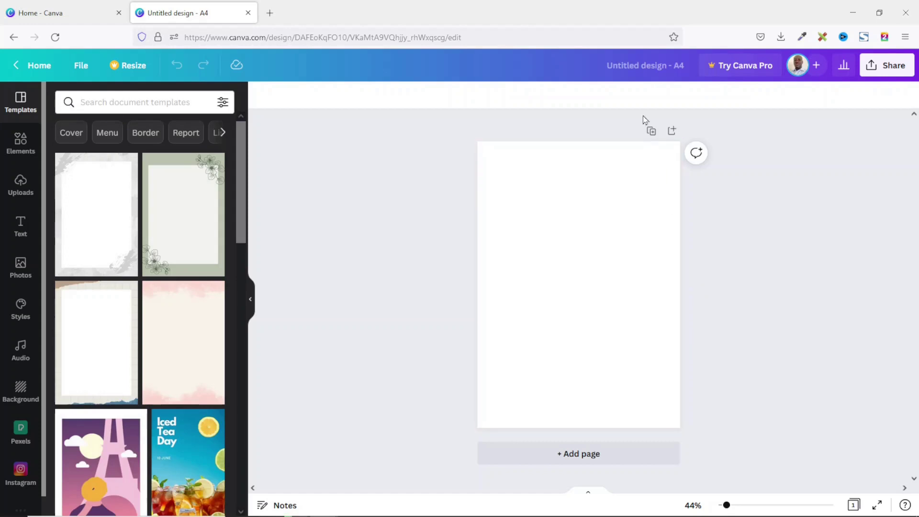
- Rename the untitled design to 'Application Form' and zoom in on the blank page
click(641, 66)
key(BackSpace)
text(Applict)
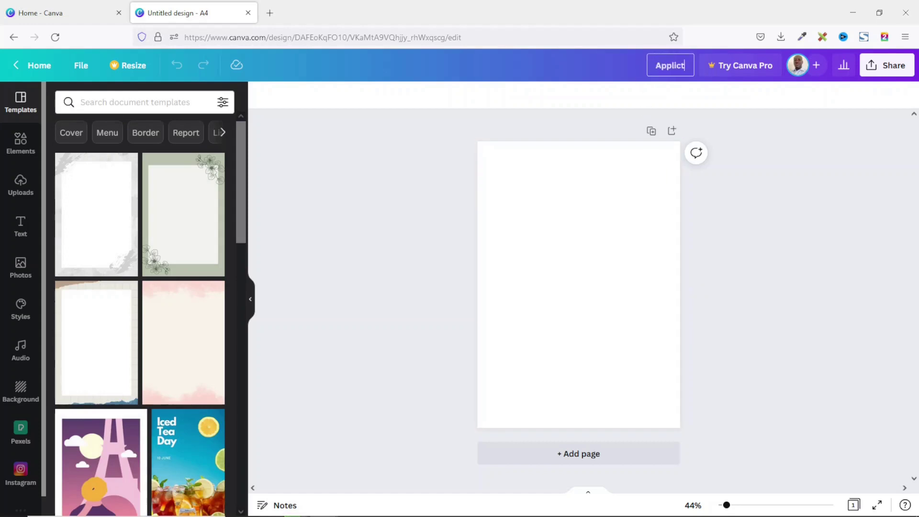
key(BackSpace)
text(ation Form)
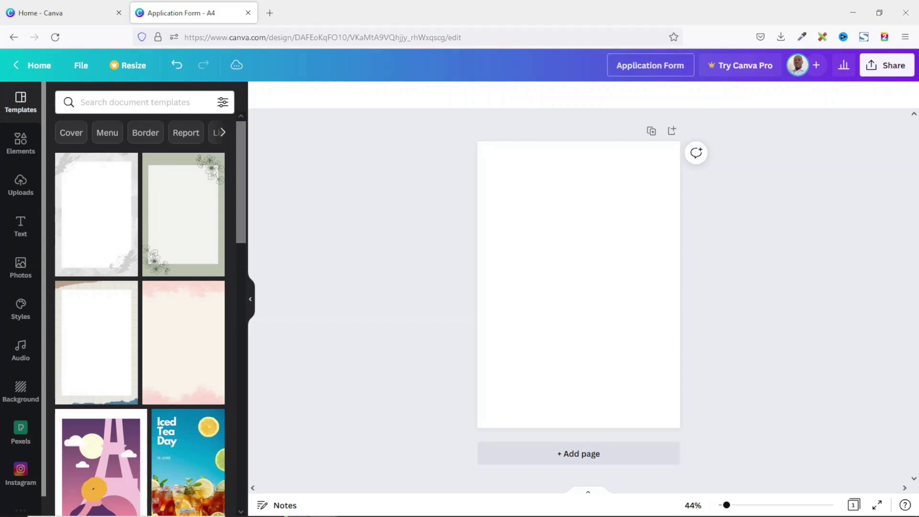
key(Return)
key(ctrl+plus)
key(ctrl+plus)
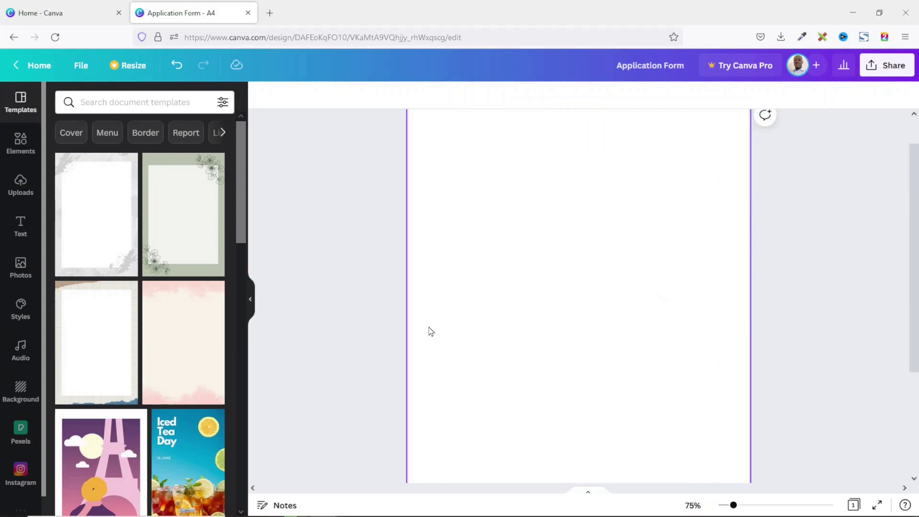
click(20, 142)
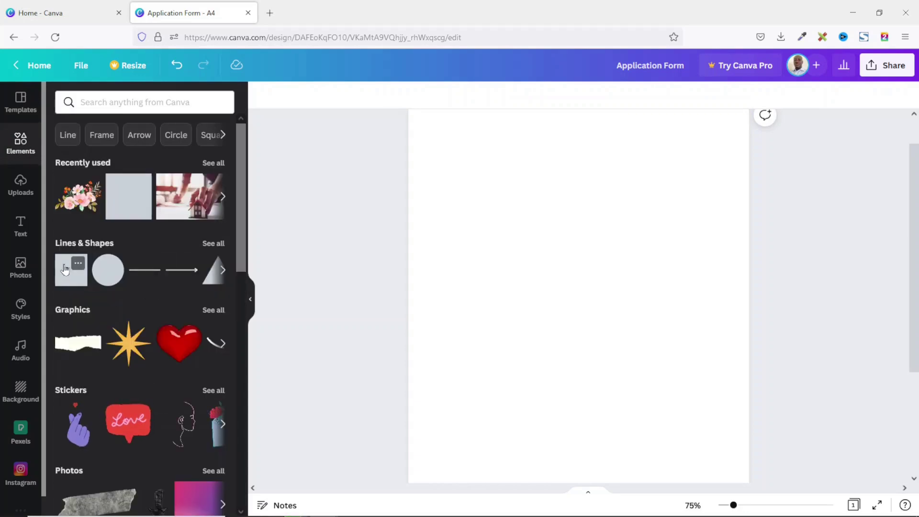
- Add a grey square and reshape it into a 16.8 × 0.9 bar near the page top
click(68, 271)
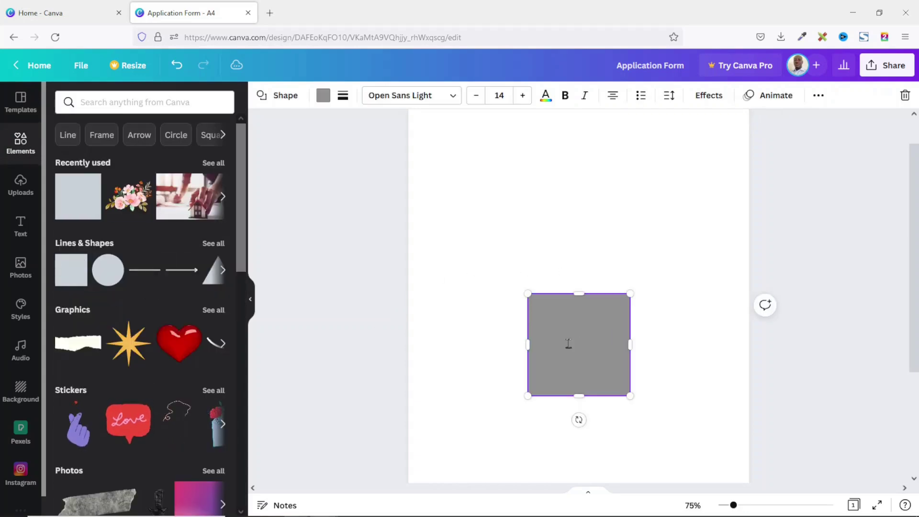
drag(573, 345, 488, 191)
drag(488, 239, 467, 214)
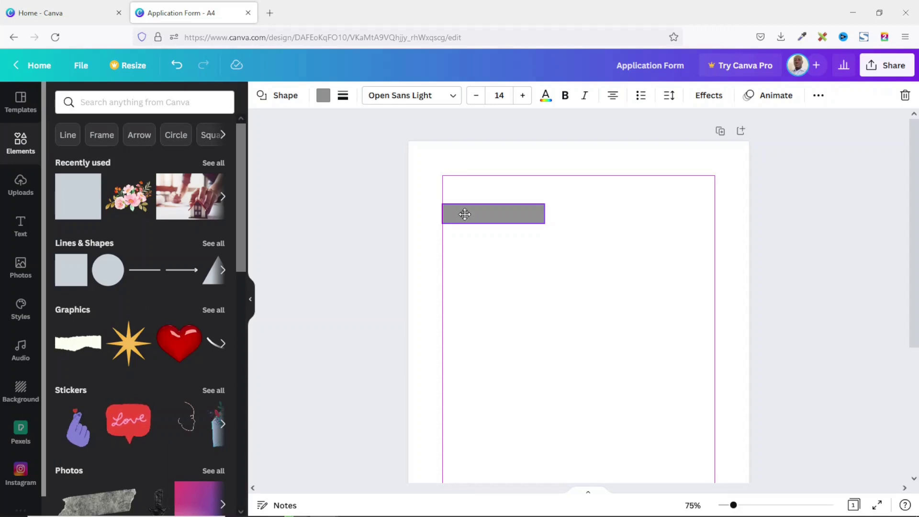
drag(465, 214, 465, 215)
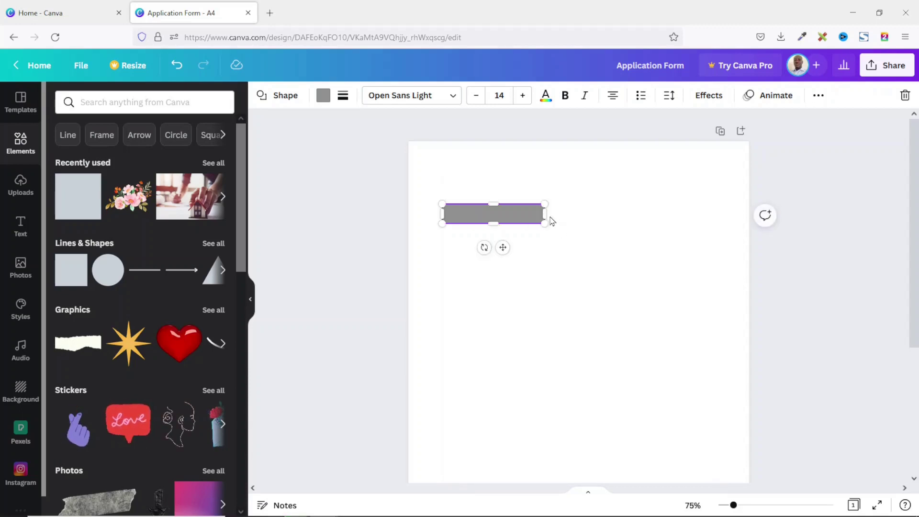
drag(546, 213, 716, 214)
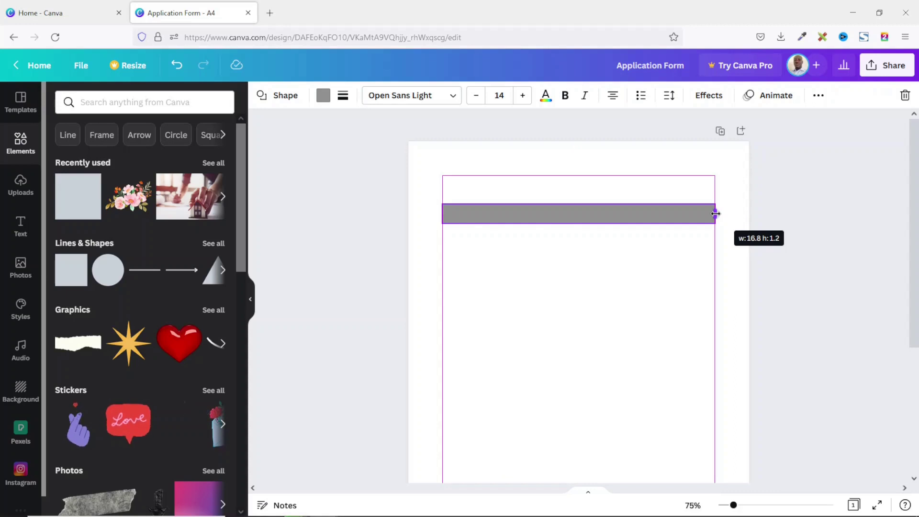
drag(716, 214, 716, 213)
scroll(559, 297, down, 1)
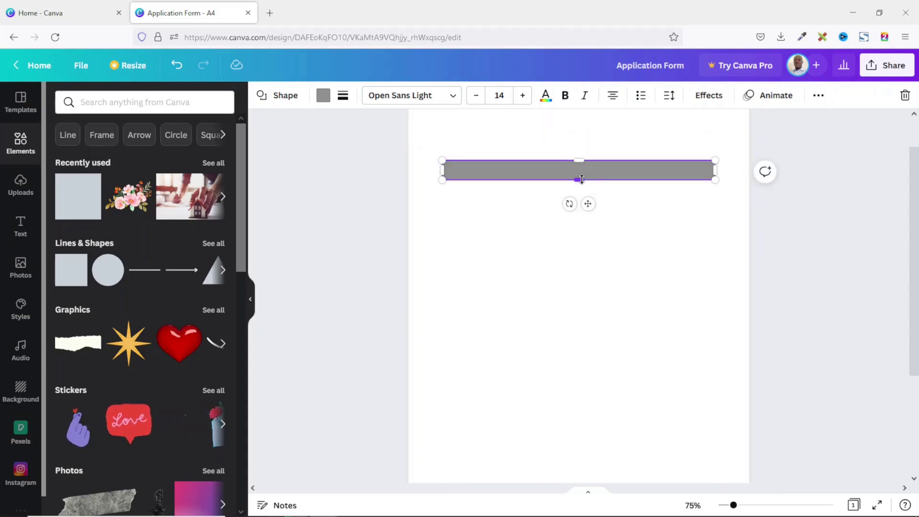
drag(582, 177, 579, 174)
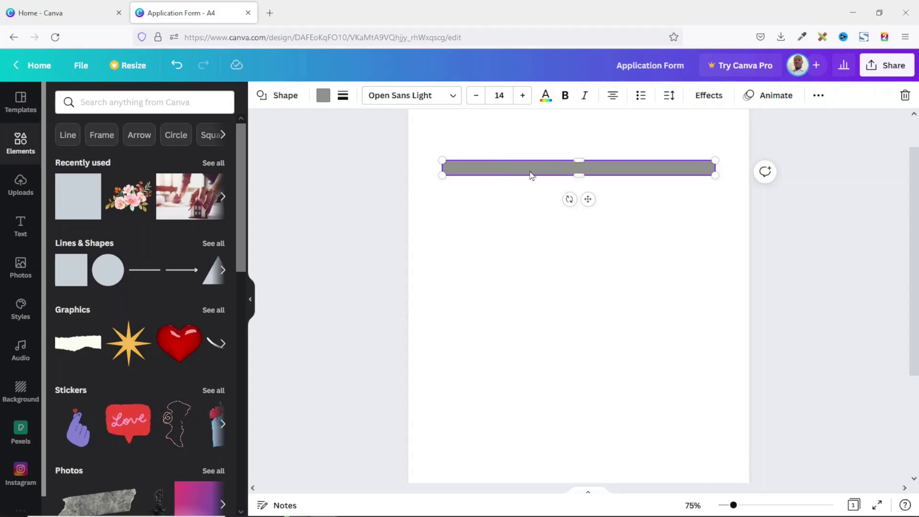
click(820, 96)
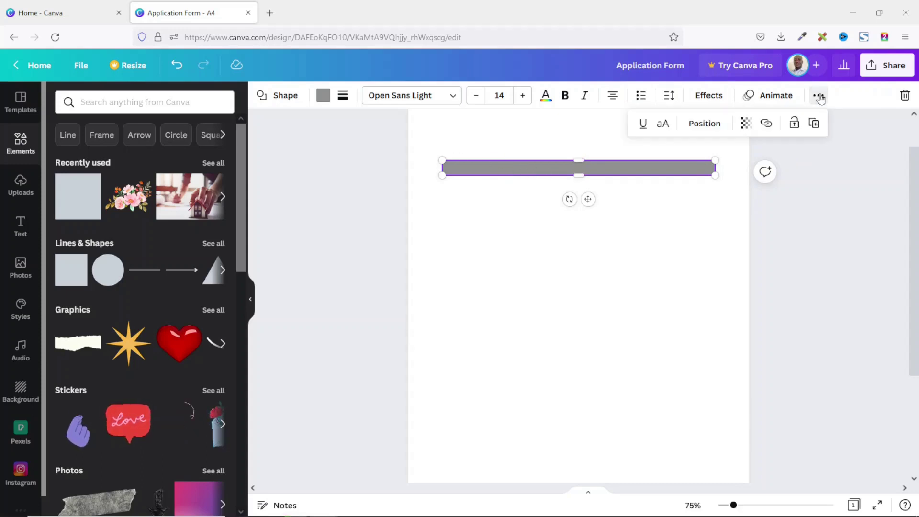
- Duplicate the grey bar and place the copy just below the first one
click(814, 123)
mouse_move(551, 181)
mouse_down()
mouse_move(538, 191)
mouse_move(545, 188)
mouse_up()
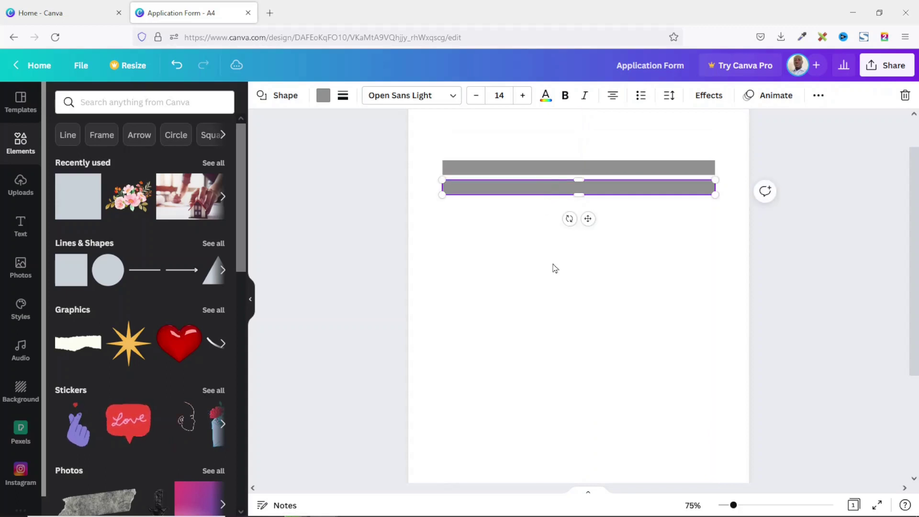
click(555, 268)
click(535, 193)
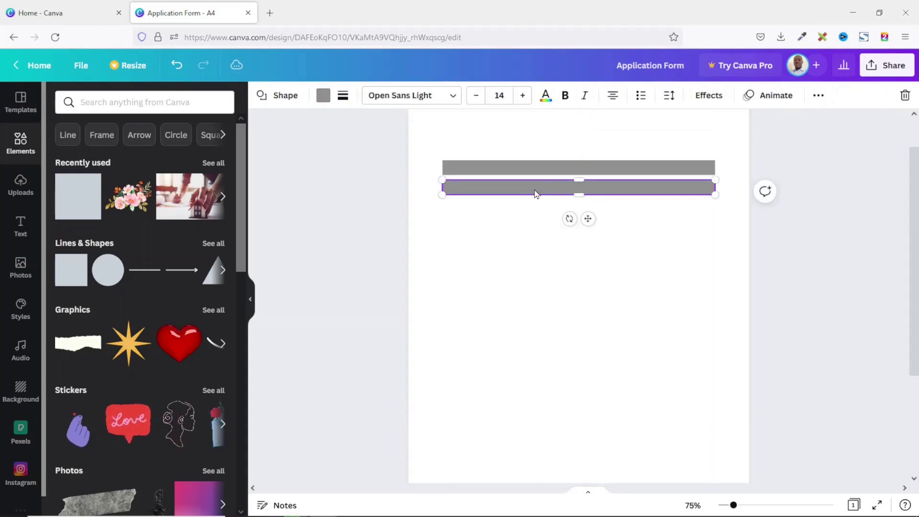
key(Up)
key(Up)
key(Up)
key(Up)
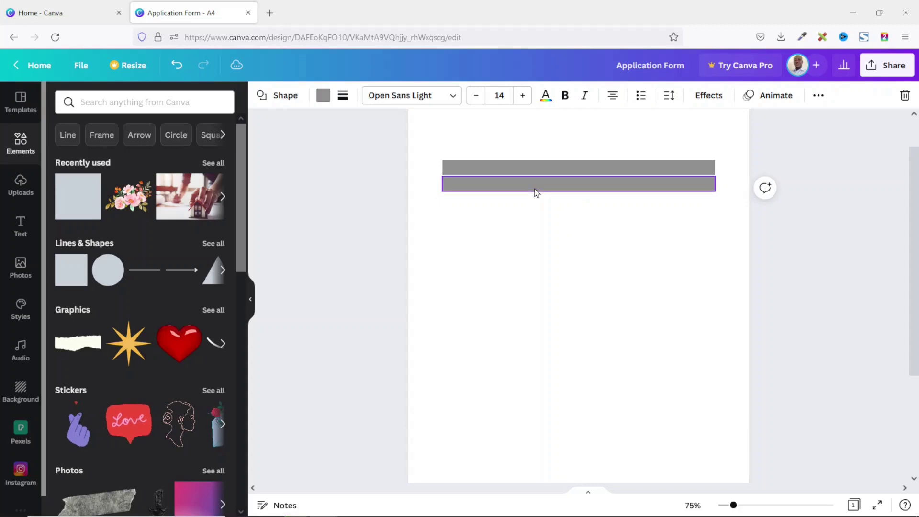
click(588, 270)
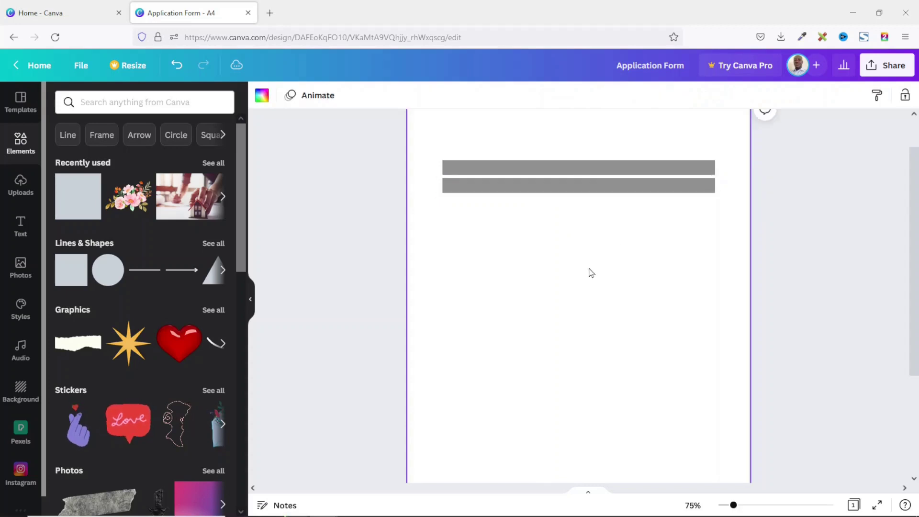
click(515, 190)
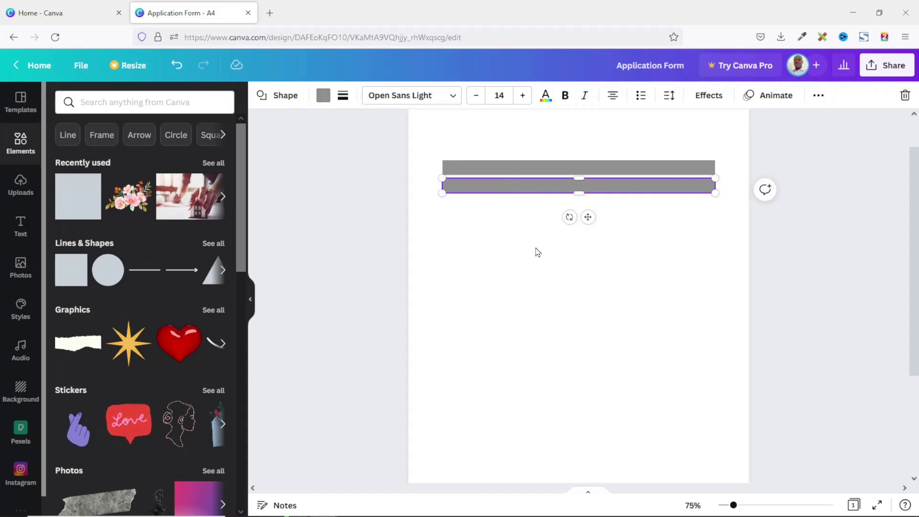
- Add a third bar with equal 0.2 spacing and select all three bars
key(ctrl+z)
key(ctrl+d)
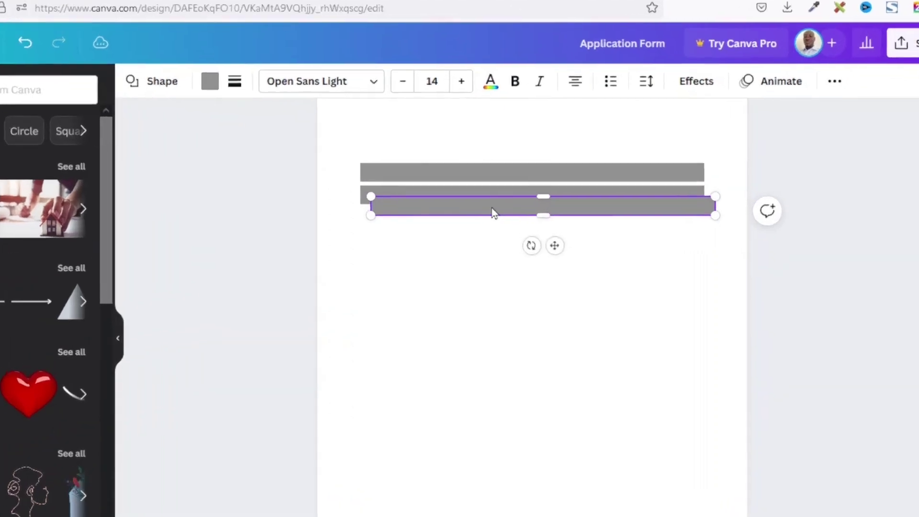
drag(493, 207, 481, 219)
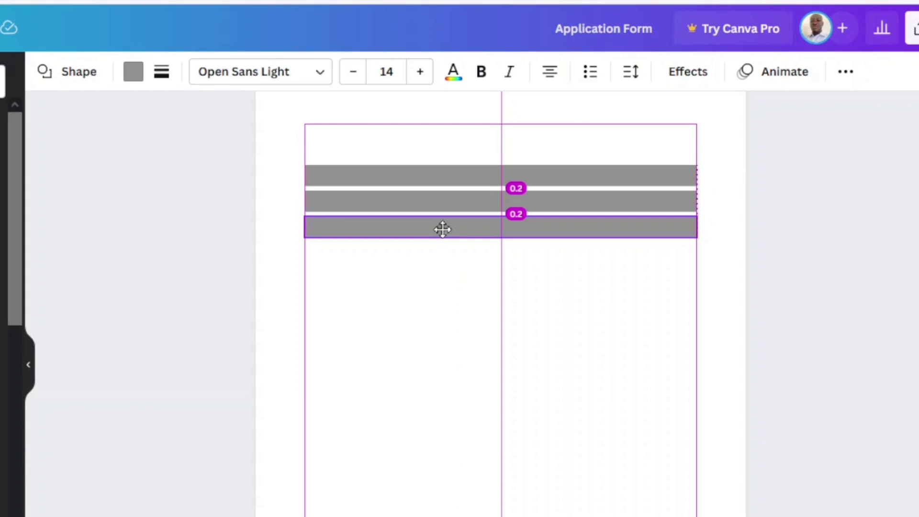
drag(442, 230, 437, 229)
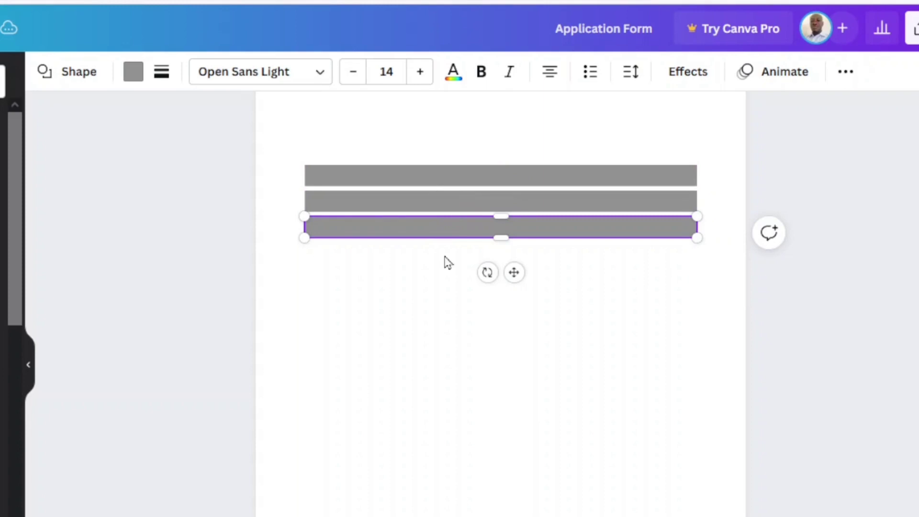
drag(270, 129, 730, 296)
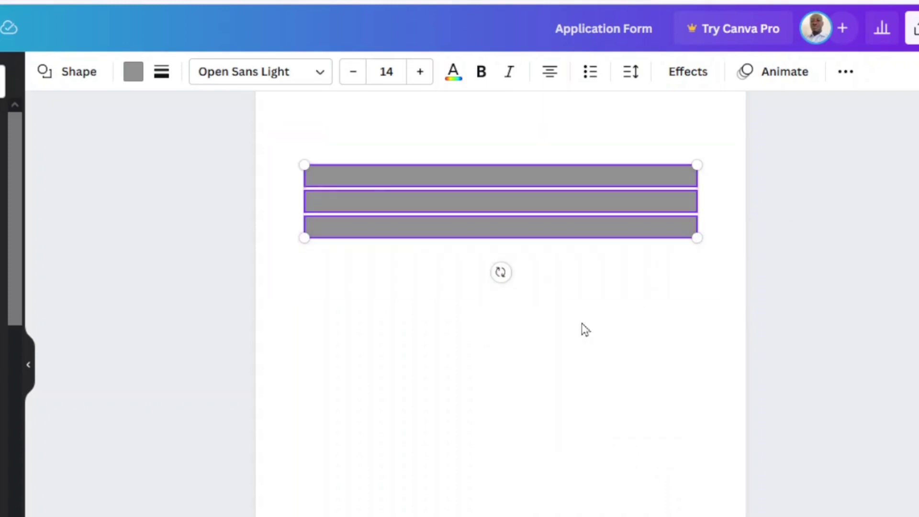
- Copy the three bars below the originals and add one more to make a four-bar group
key(ctrl+d)
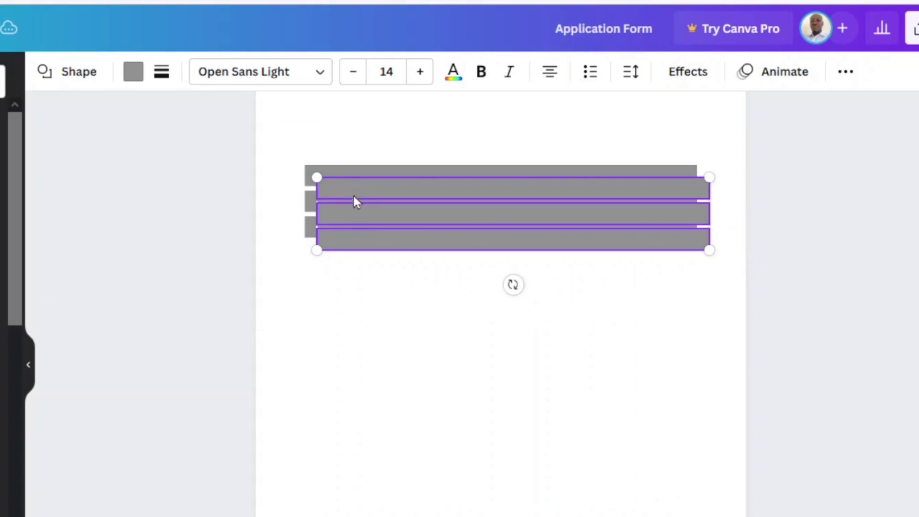
drag(355, 196, 343, 281)
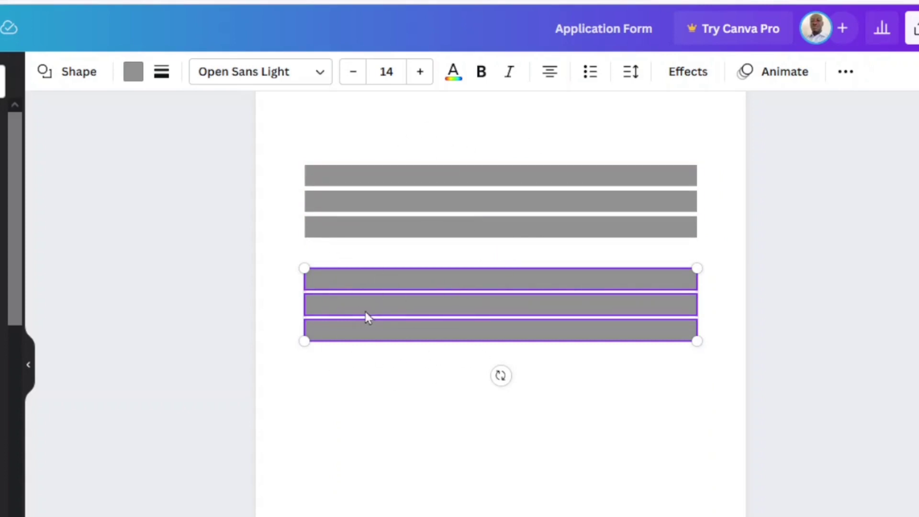
click(360, 394)
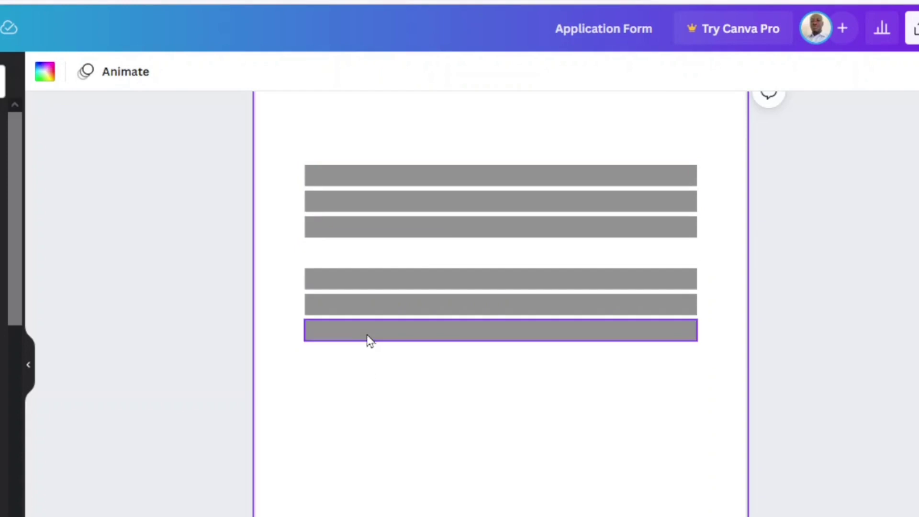
click(373, 339)
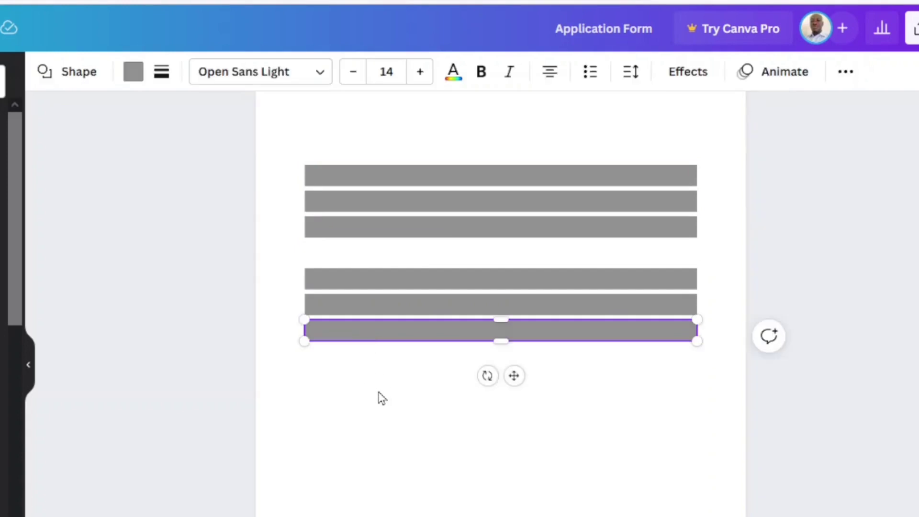
key(ctrl+d)
mouse_move(421, 353)
mouse_down()
mouse_move(400, 361)
mouse_move(411, 355)
mouse_move(409, 362)
mouse_up()
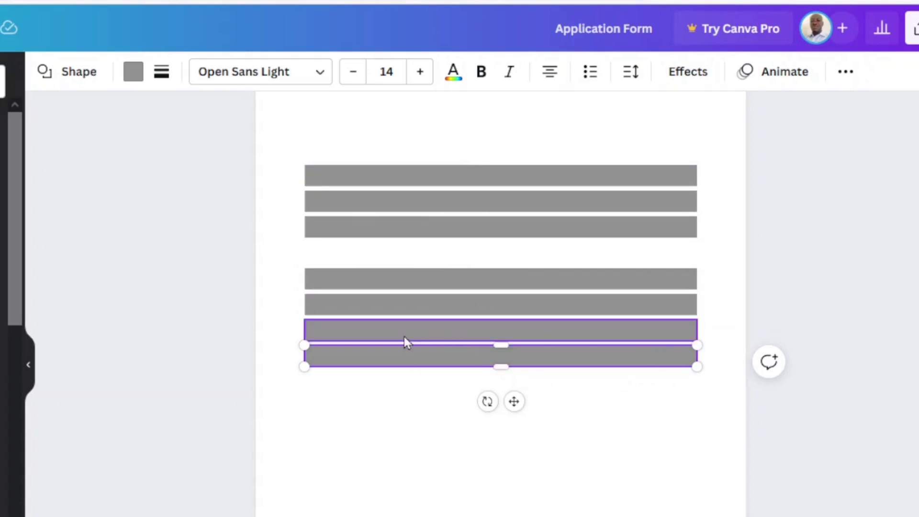
- Copy the bottom two bars into a new pair below, separated by a 1.3 gap
drag(726, 322, 439, 424)
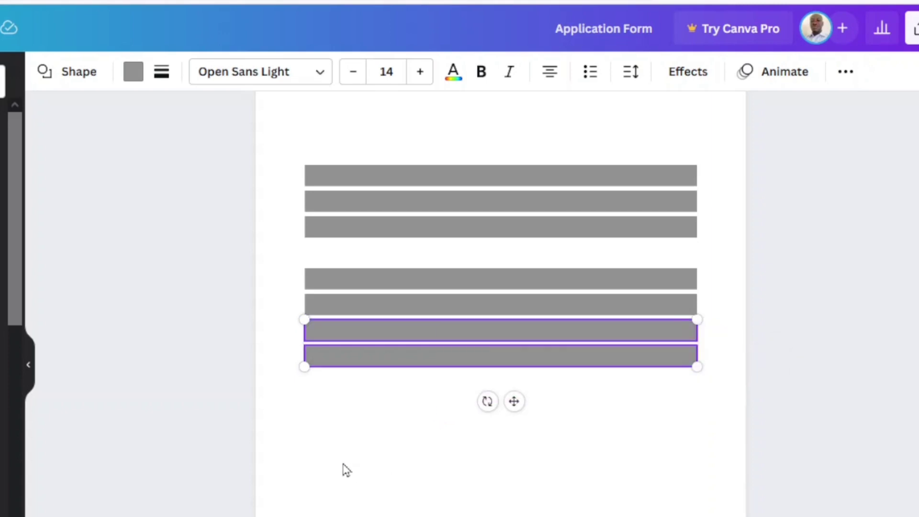
key(ctrl+d)
drag(372, 353, 361, 411)
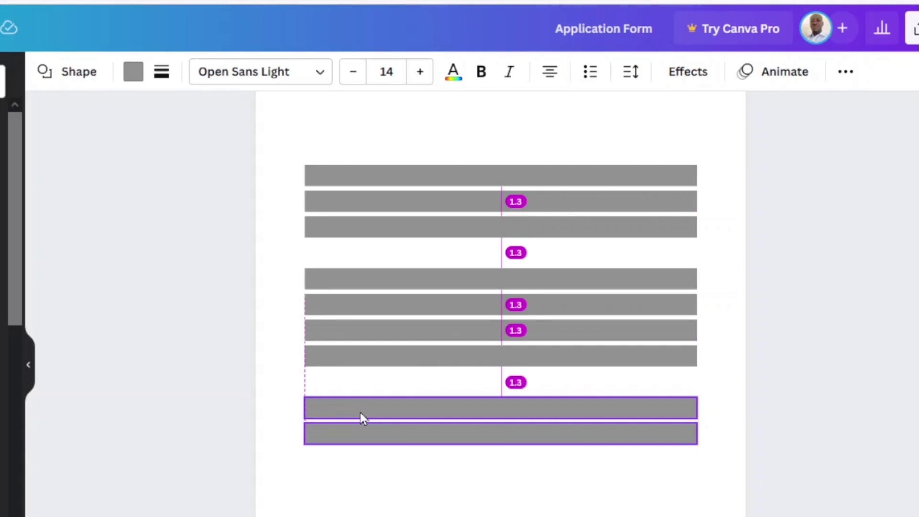
drag(363, 418, 364, 417)
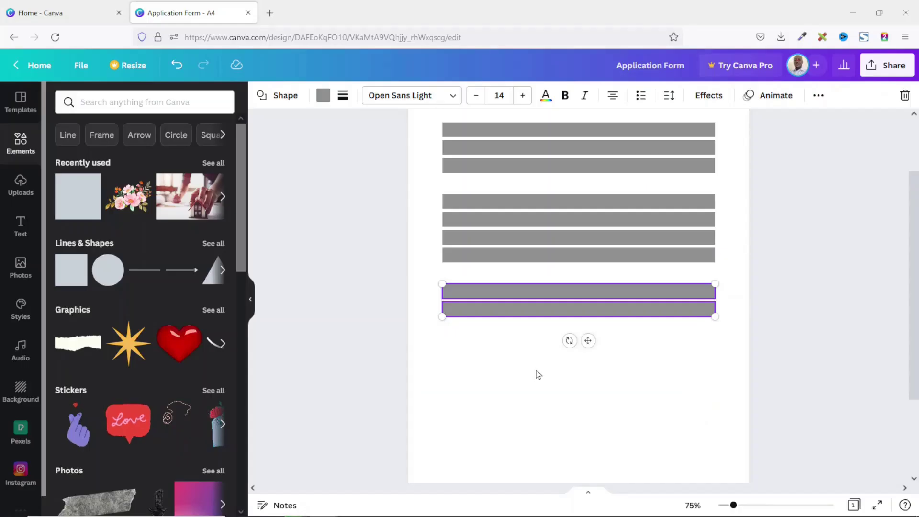
- Duplicate the bar pair twice, delete the extra bar, and space the single bars 2.4 apart
key(ctrl+d)
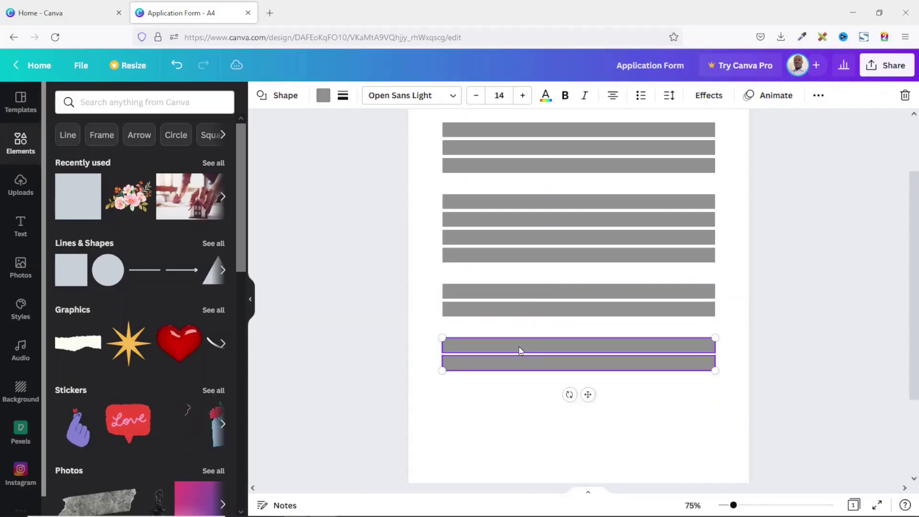
key(ctrl+d)
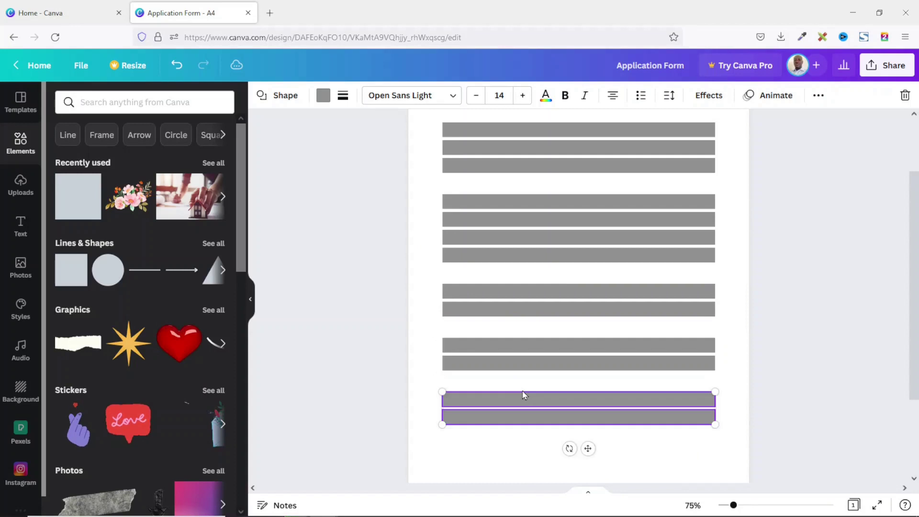
click(512, 444)
click(526, 417)
key(Delete)
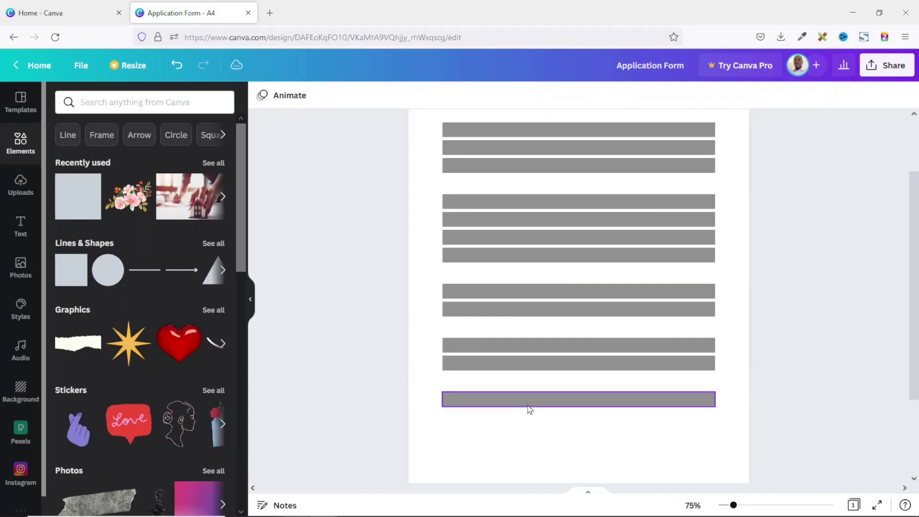
drag(536, 410, 541, 368)
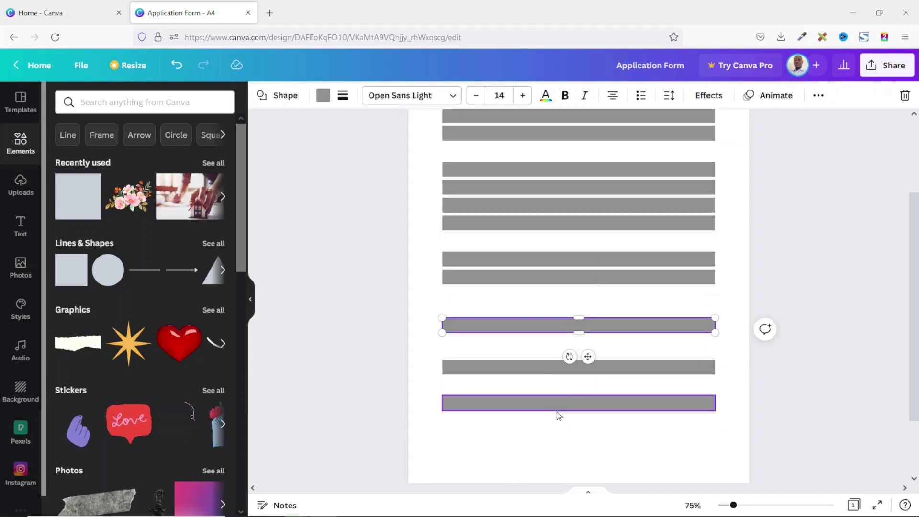
scroll(572, 421, up, 2)
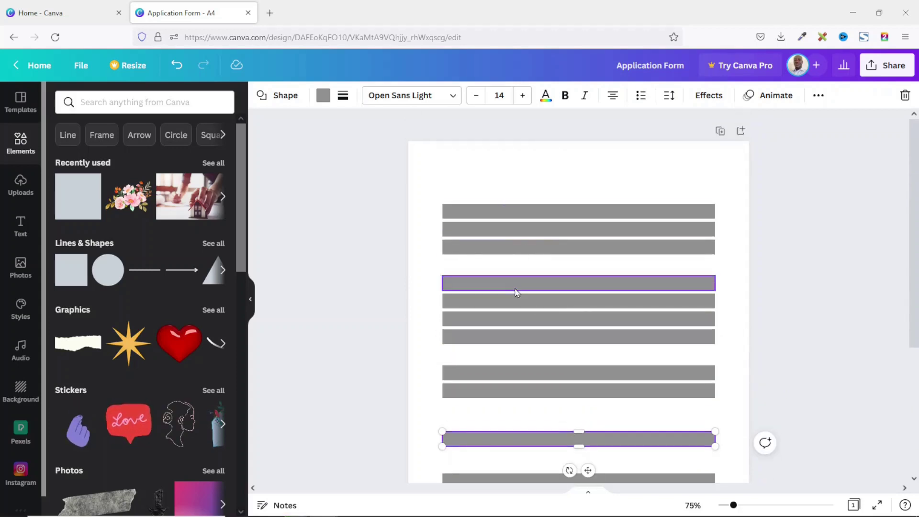
click(489, 214)
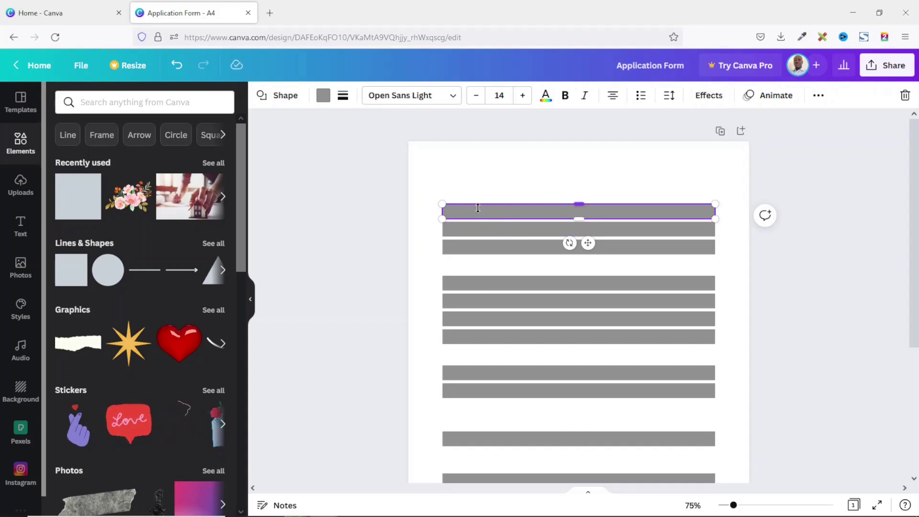
- Make the first section's top bar black and the two bars beneath it light grey
click(324, 96)
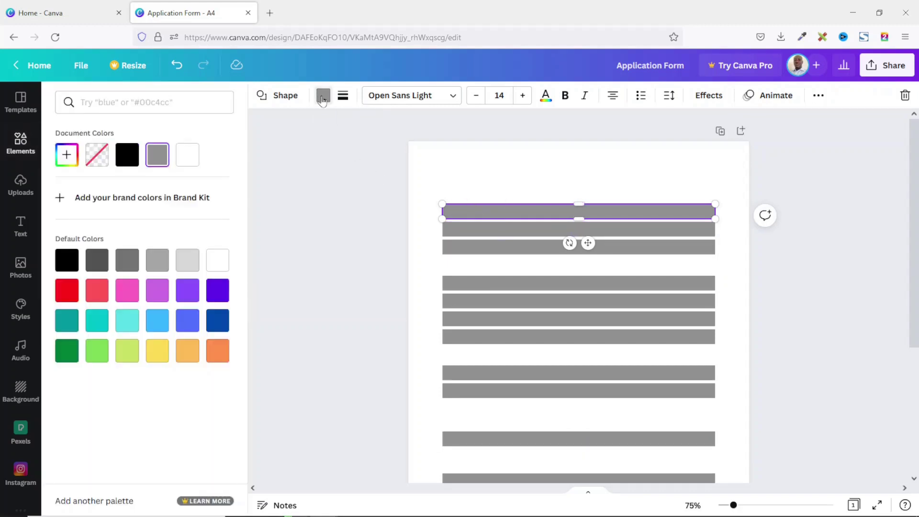
click(67, 260)
drag(425, 226, 510, 267)
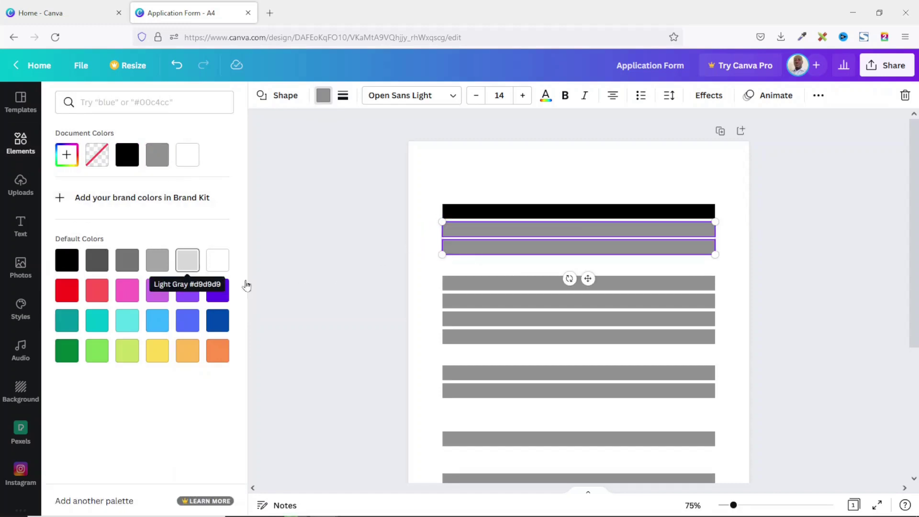
click(187, 261)
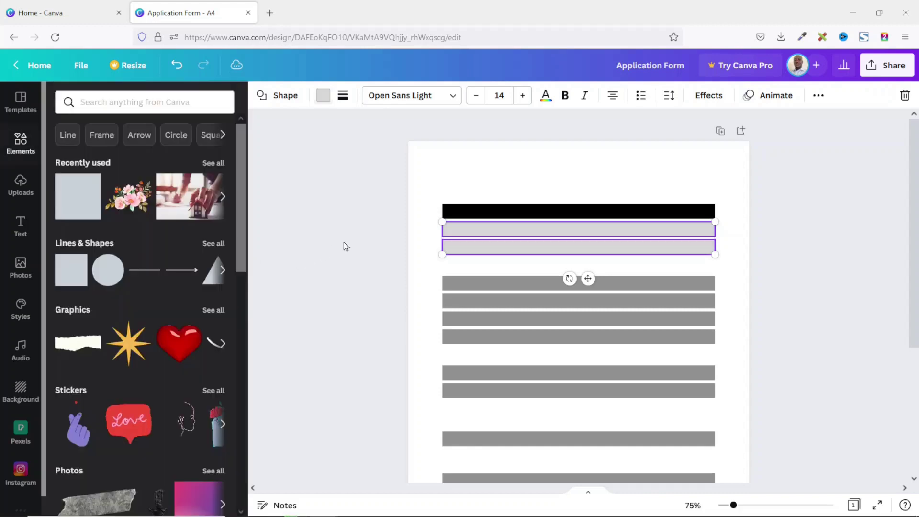
click(382, 226)
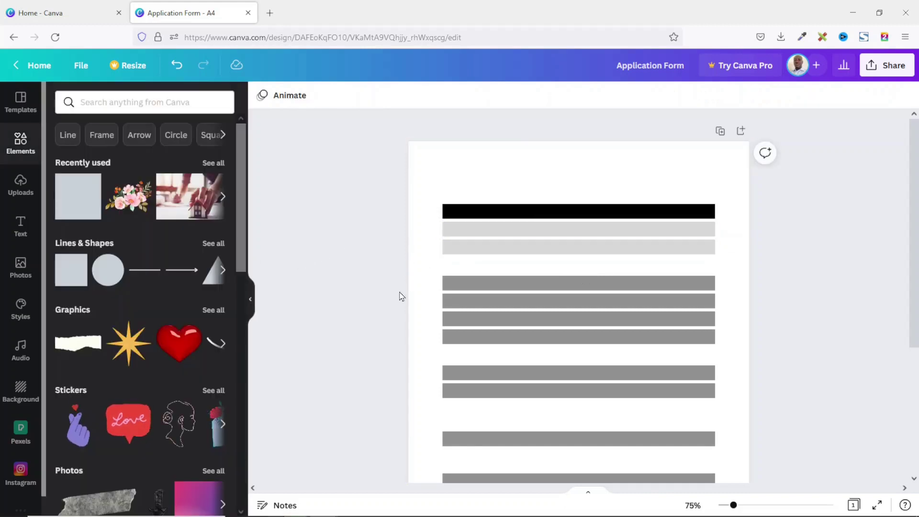
- Colour the next two sections' first bars black and the bars beneath them light grey
click(478, 288)
click(323, 95)
click(66, 260)
drag(425, 296, 482, 357)
click(187, 260)
click(463, 373)
click(66, 260)
key(Tab)
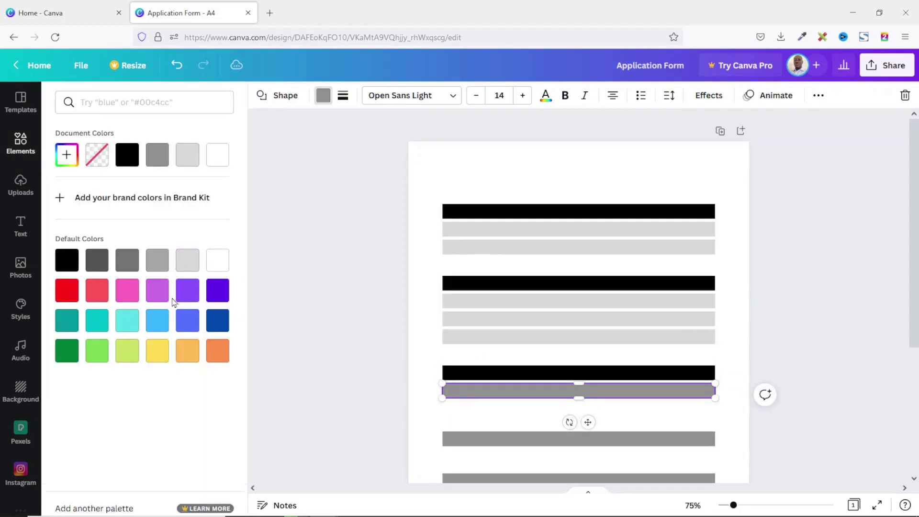
click(187, 260)
key(Escape)
- Turn the three single bars at the bottom of the page black
scroll(388, 328, down, 3)
drag(425, 283, 511, 411)
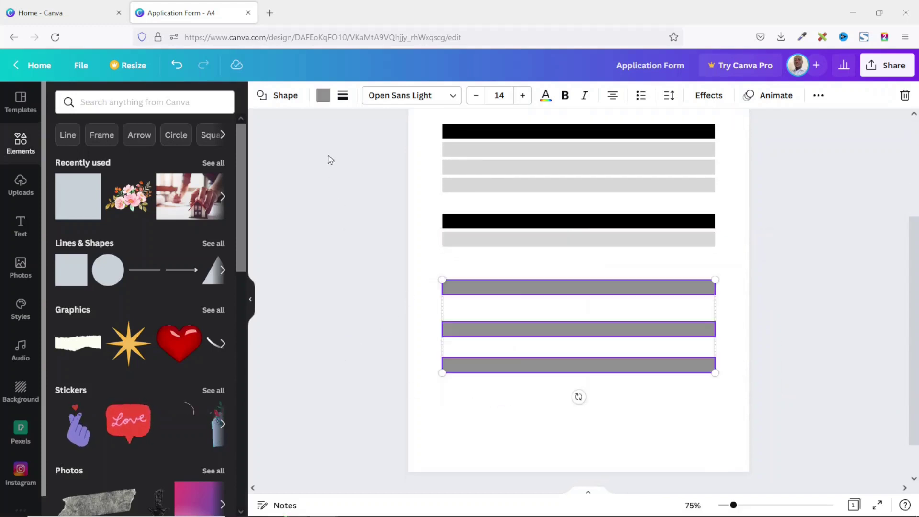
click(323, 95)
click(67, 260)
scroll(564, 399, up, 3)
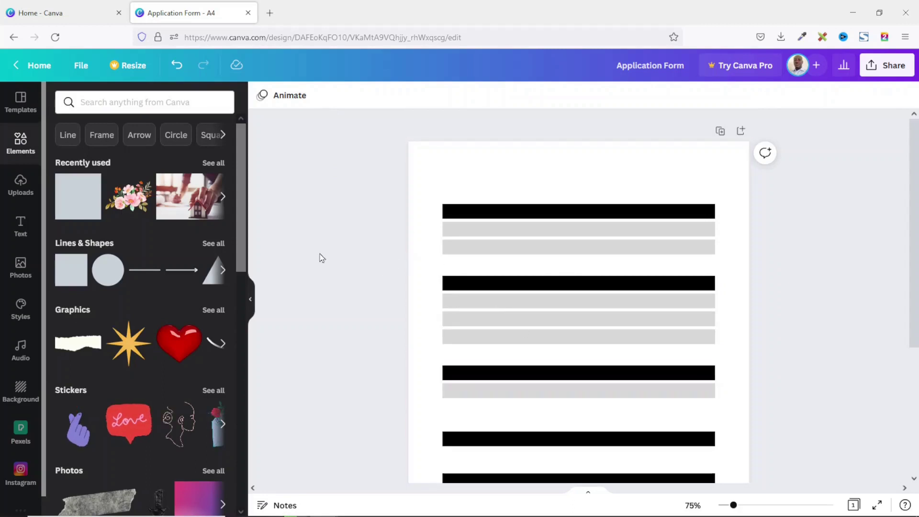
- Add a left-aligned 'Personal Information' heading, shrink it, and move it into the top black bar
click(20, 227)
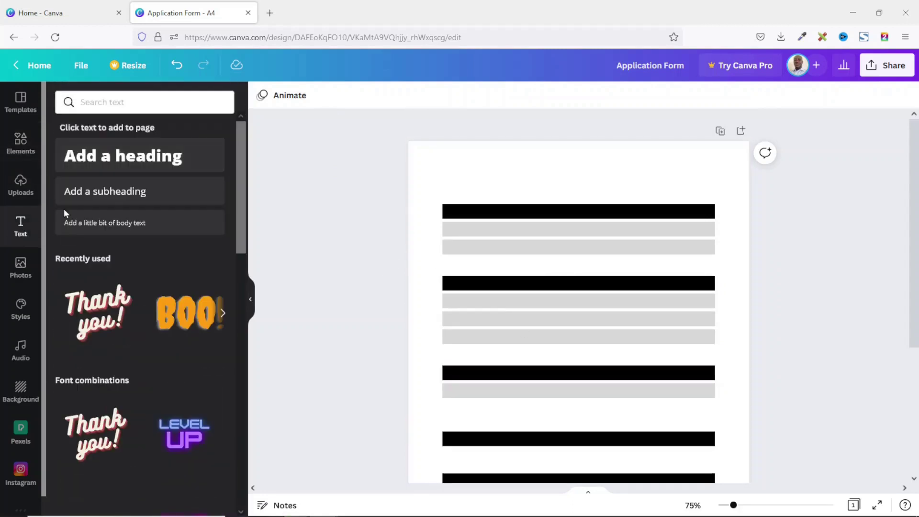
click(119, 165)
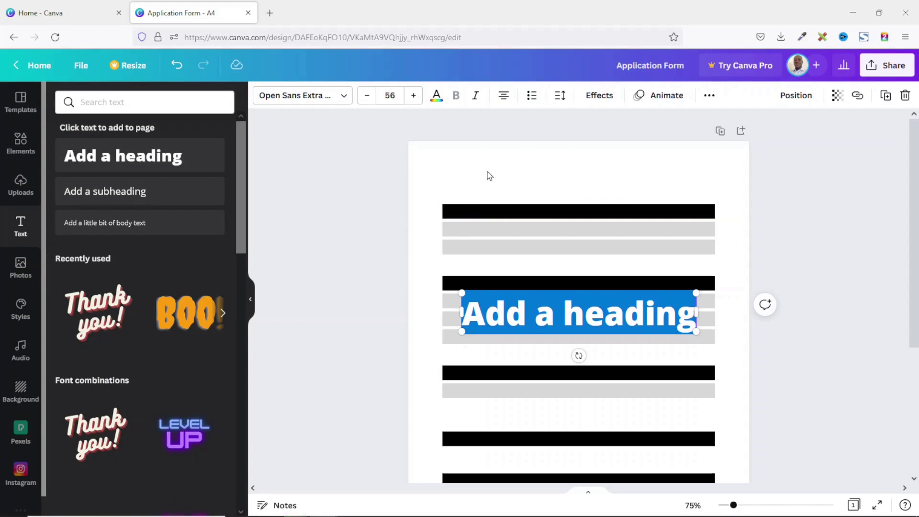
key(ctrl+z)
drag(750, 376, 569, 307)
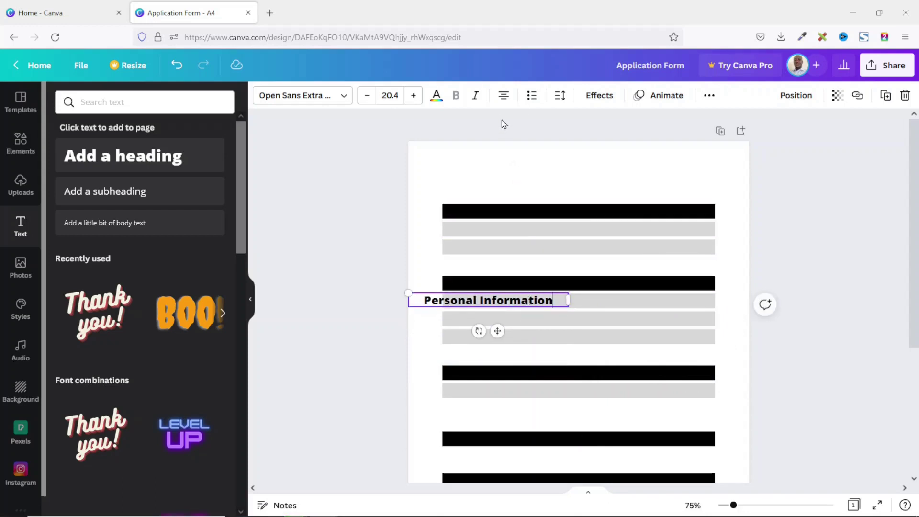
click(503, 96)
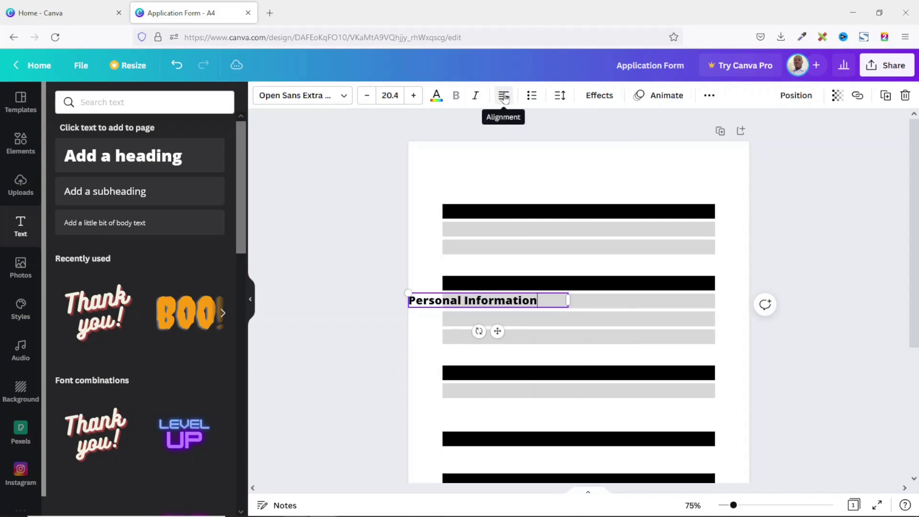
click(427, 251)
drag(434, 293, 475, 219)
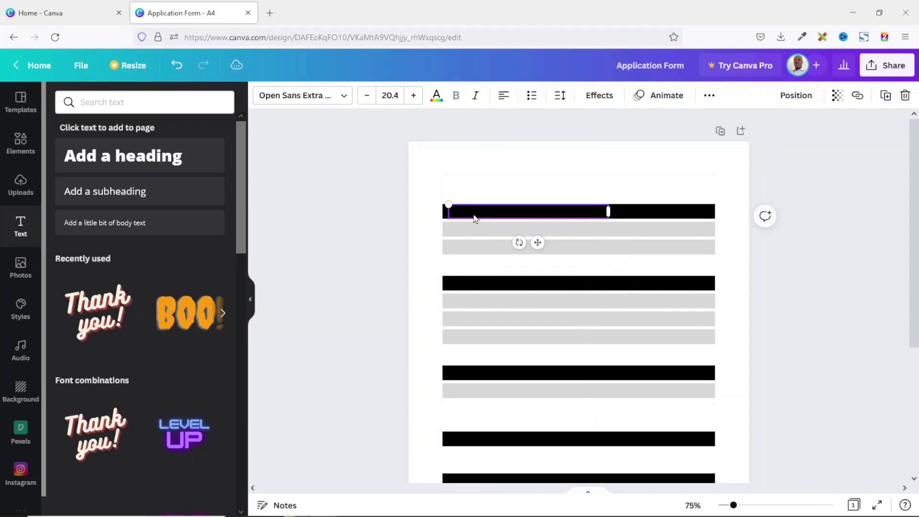
- Make the Personal Information heading white with font size 18.4
click(436, 96)
click(217, 261)
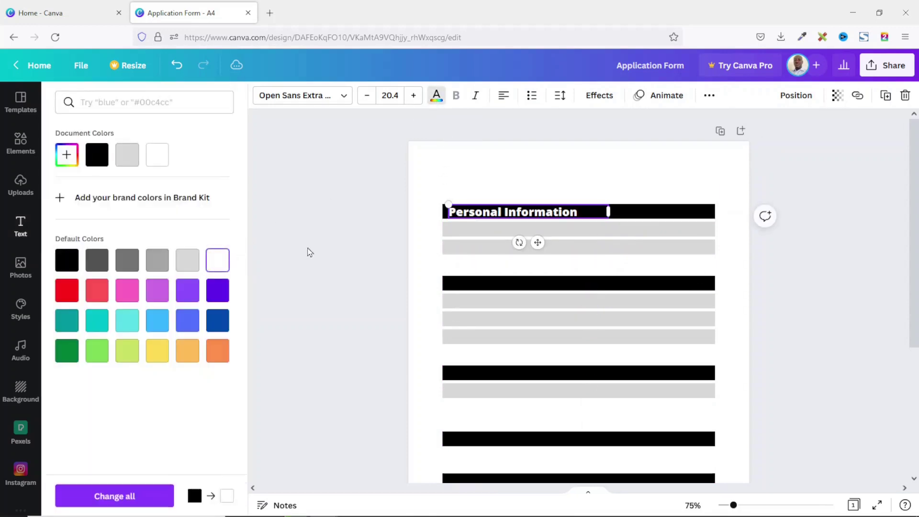
click(308, 253)
click(499, 216)
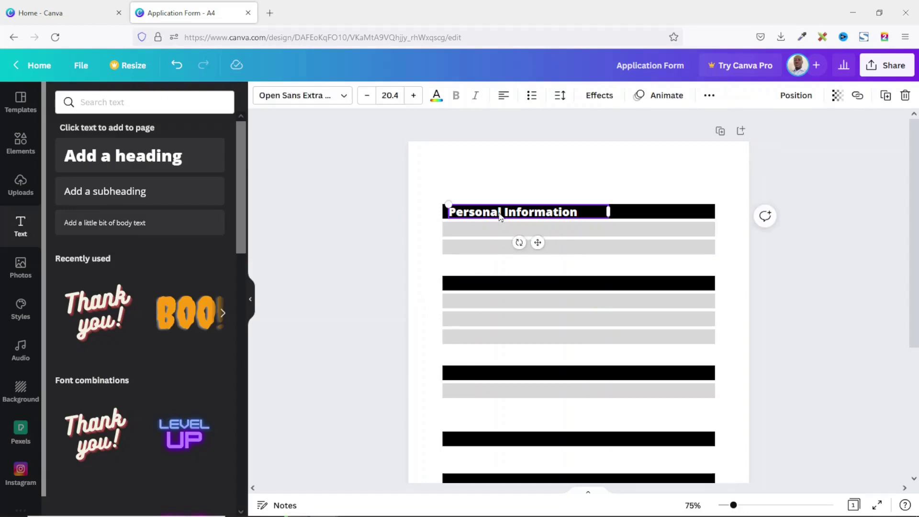
click(367, 95)
click(366, 95)
click(361, 229)
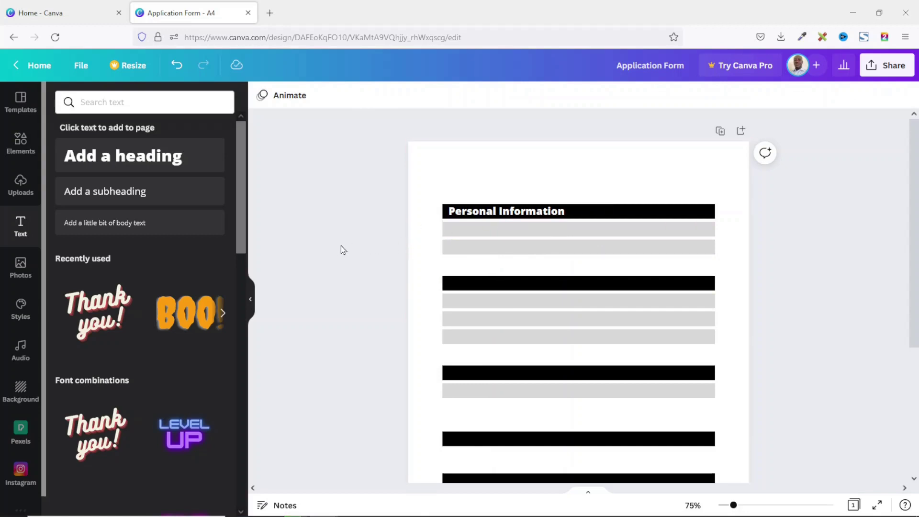
click(484, 213)
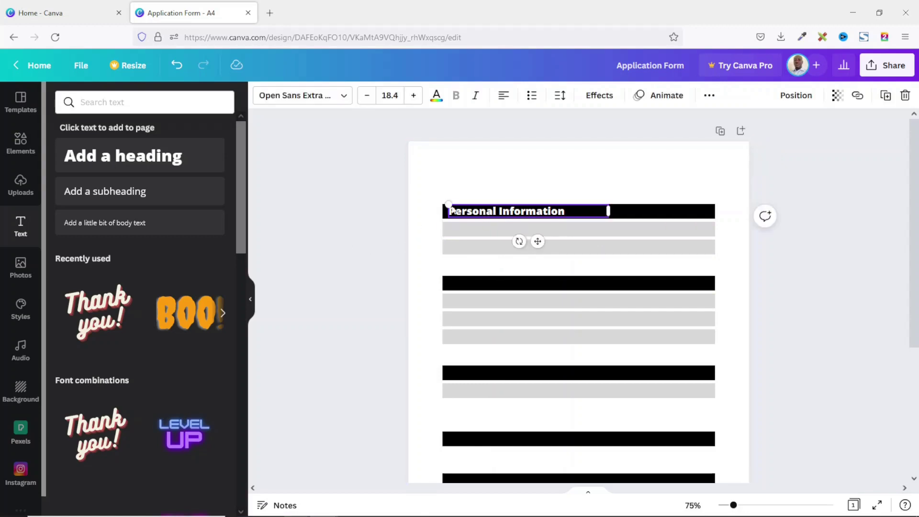
- Switch the Personal Information heading font to Agrandir
click(295, 95)
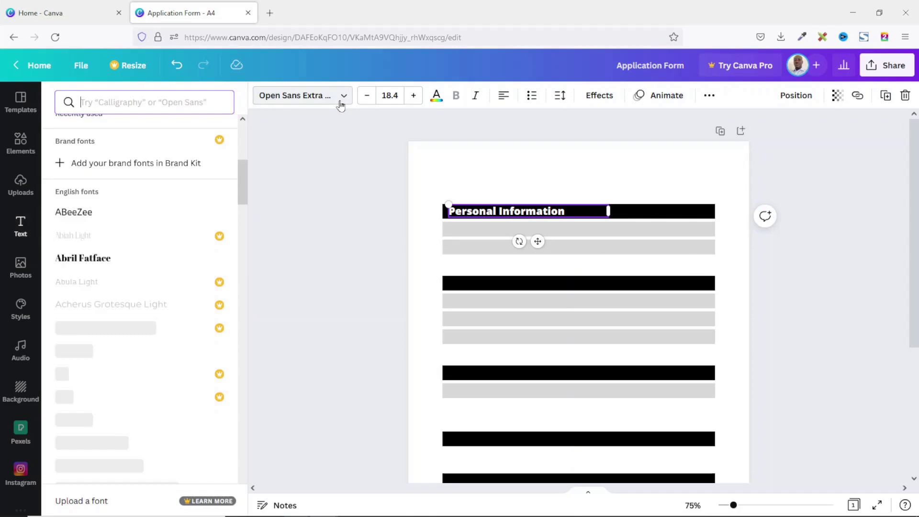
scroll(123, 263, down, 2)
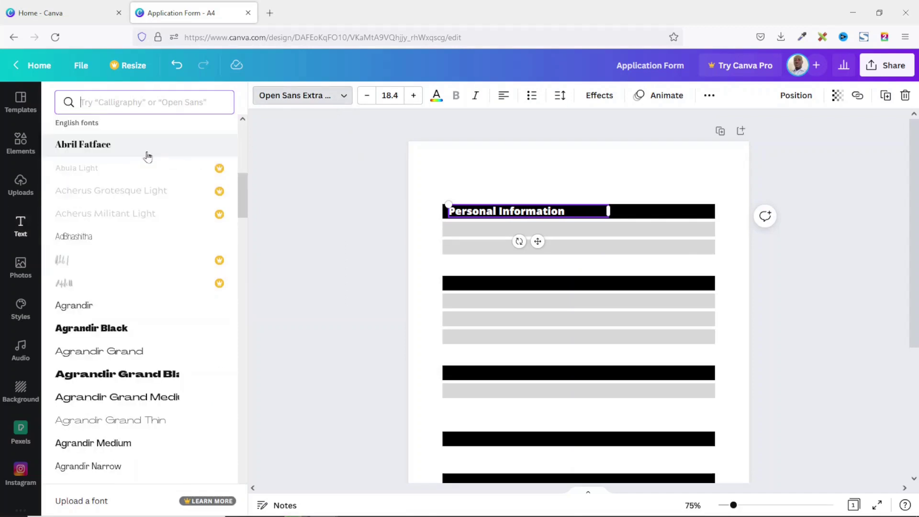
click(107, 311)
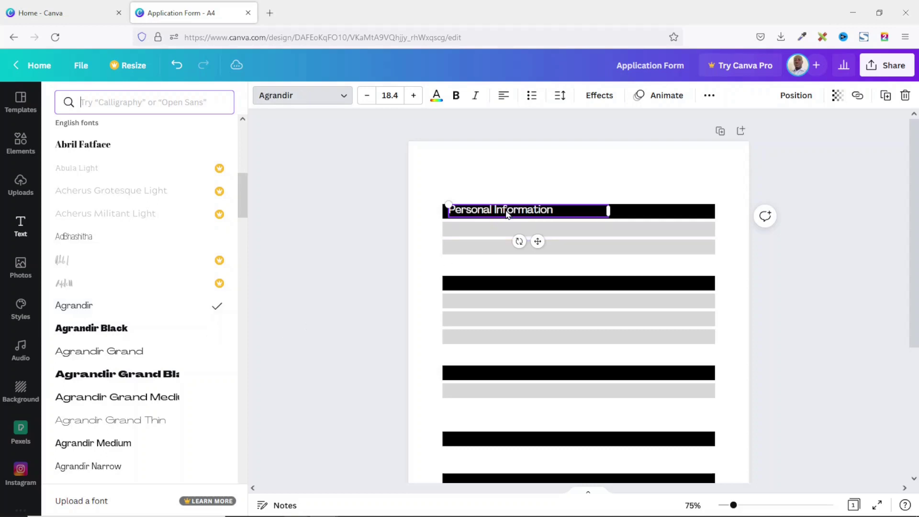
click(369, 225)
click(518, 215)
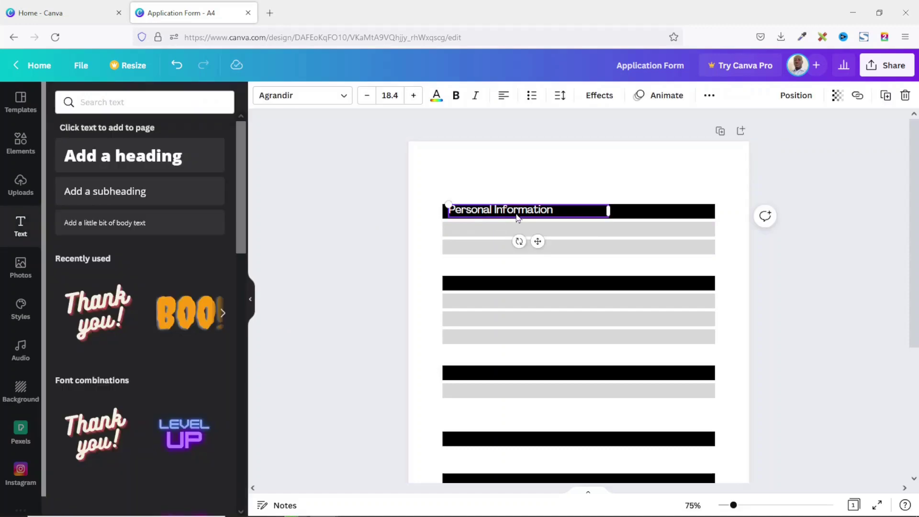
click(501, 266)
scroll(501, 266, up, 5)
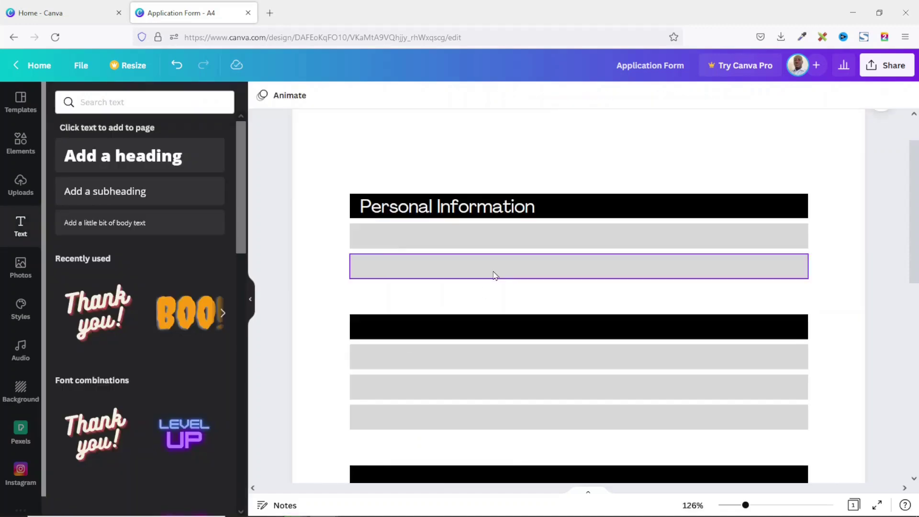
scroll(501, 270, down, 2)
scroll(437, 257, down, 1)
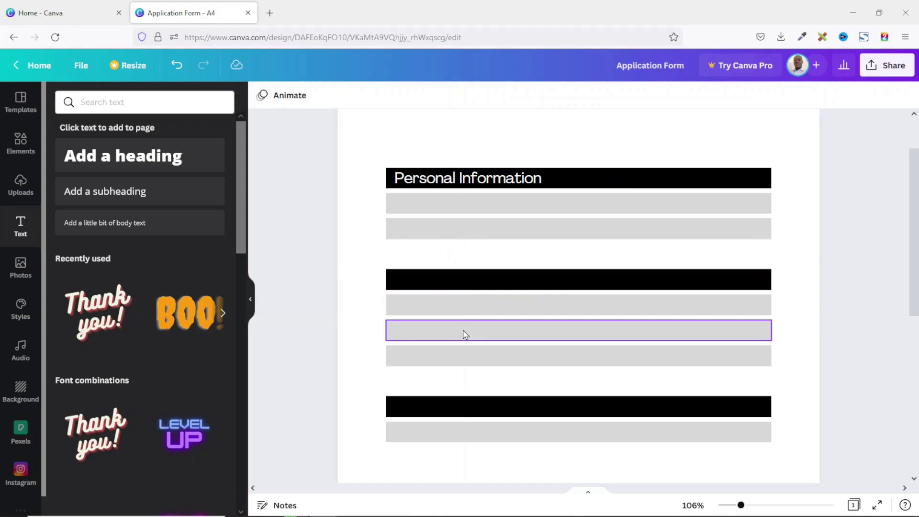
click(433, 182)
- Duplicate the Personal Information heading onto the lower black bars with Ctrl+D
key(ctrl+d)
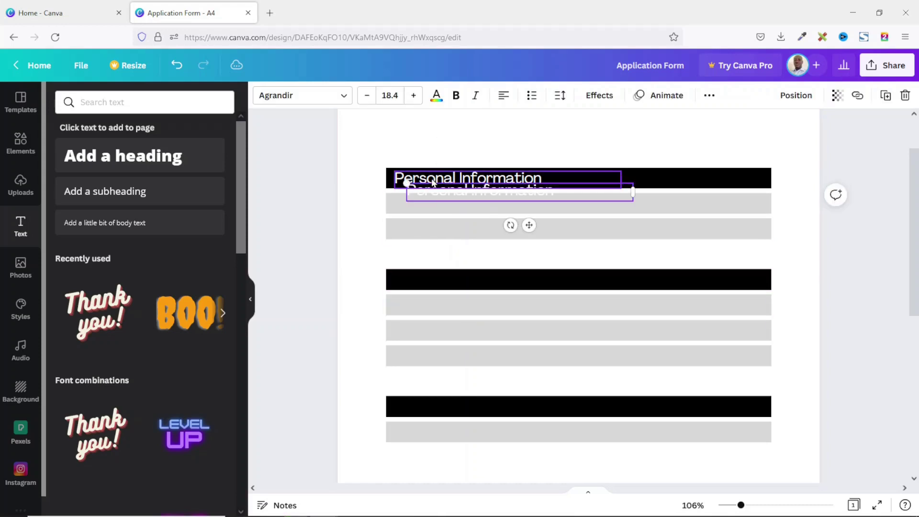
drag(434, 195, 450, 394)
key(ctrl+d)
scroll(452, 383, down, 1)
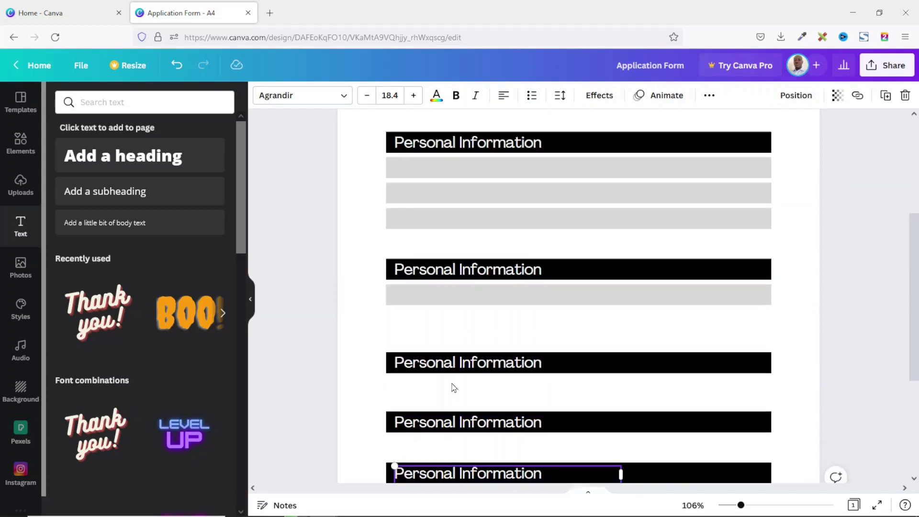
- Retitle the second and third headings 'Contact Information' and 'Last School Attended'
click(448, 268)
double_click(438, 273)
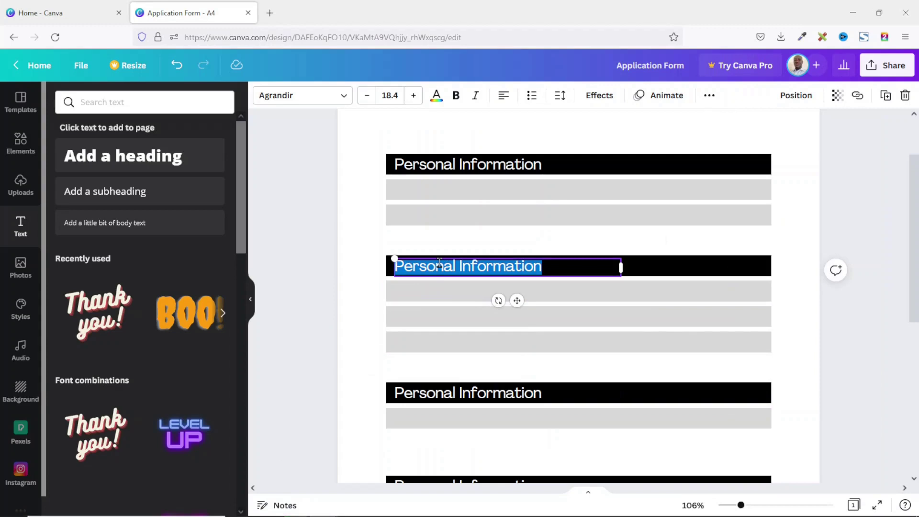
text(Contact)
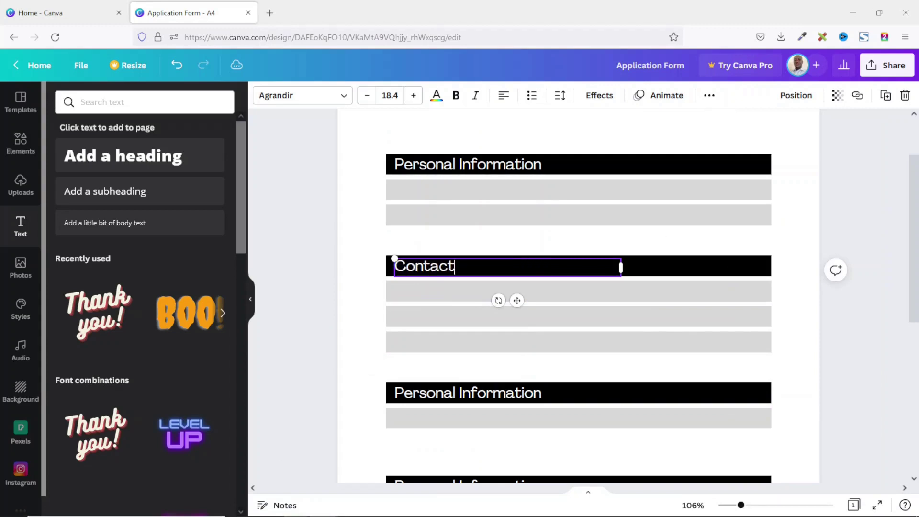
text( Information)
click(421, 395)
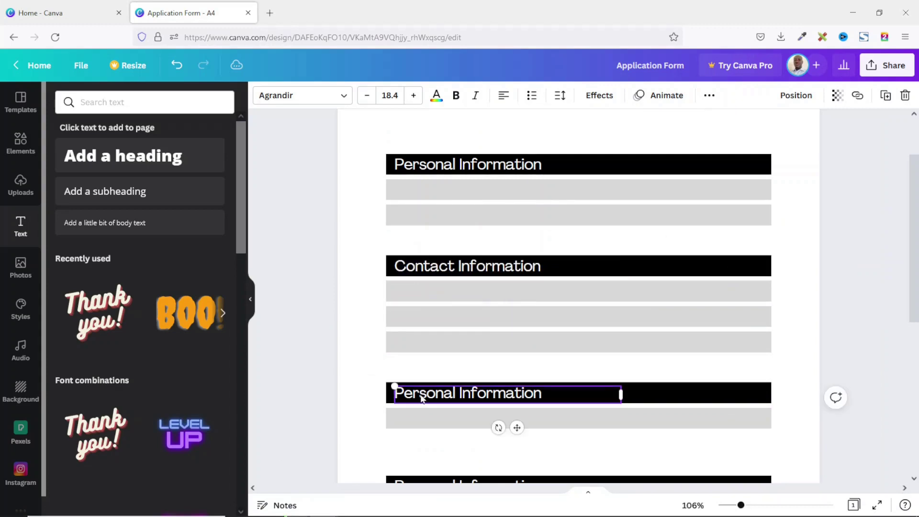
double_click(418, 394)
text(Last School Attended)
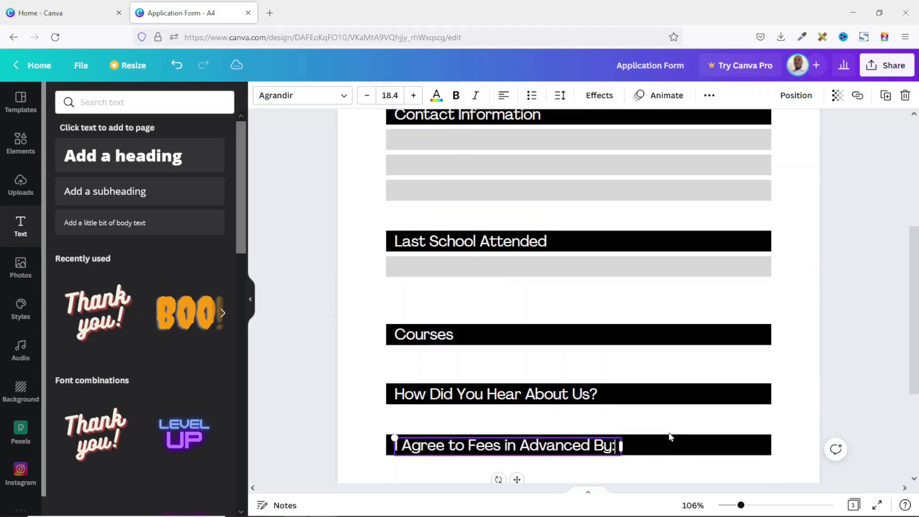
scroll(670, 437, up, 4)
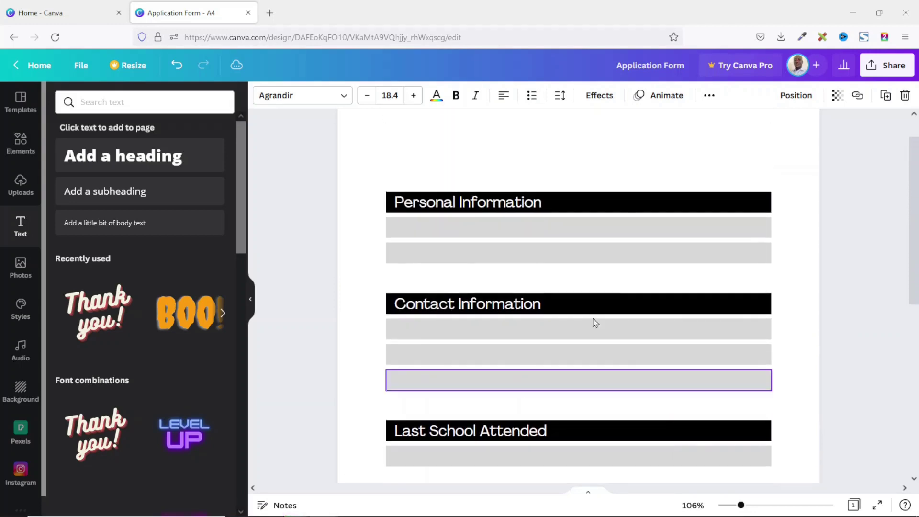
- Copy the Personal Information heading onto the first grey row as a black 'Name' label
scroll(456, 249, down, 4)
scroll(460, 230, up, 4)
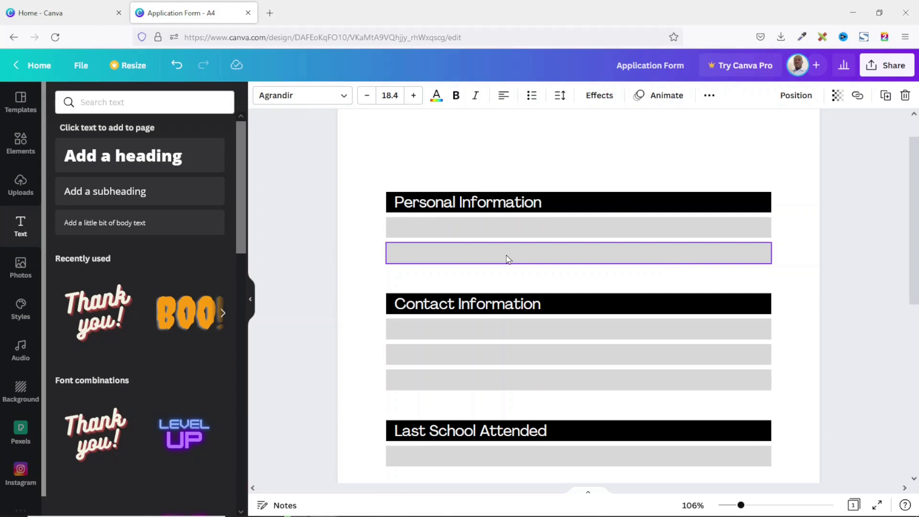
click(433, 210)
drag(433, 210, 413, 228)
triple_click(413, 229)
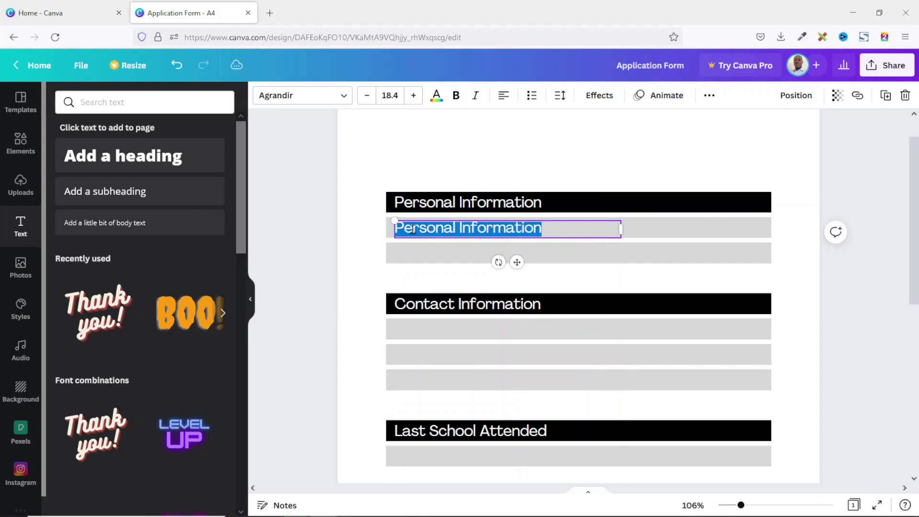
text(Name)
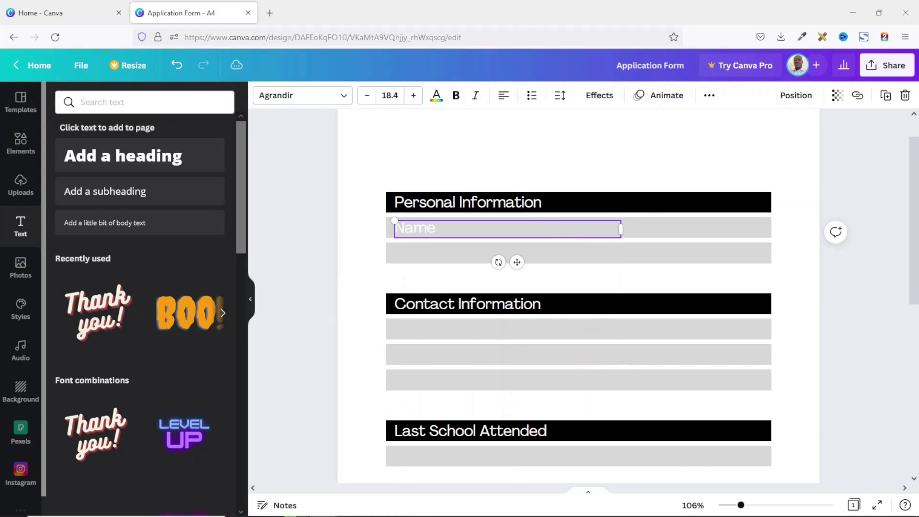
double_click(425, 229)
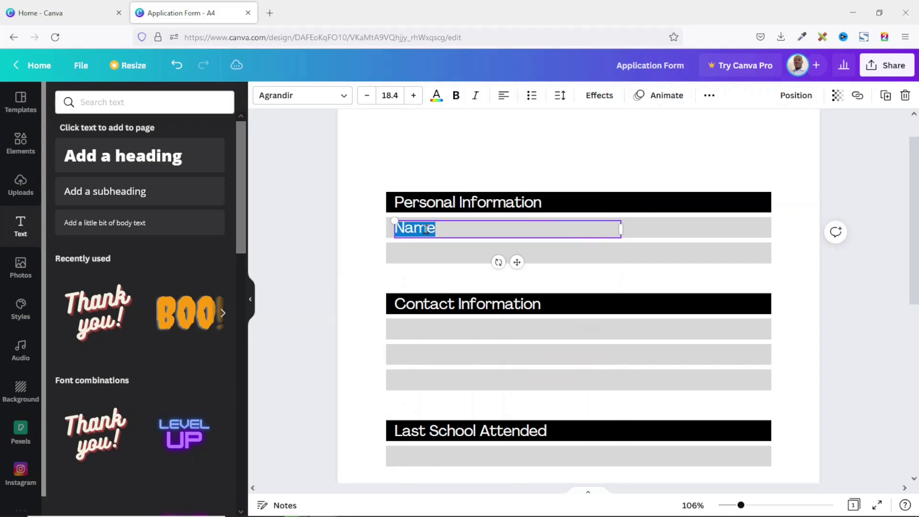
click(436, 96)
click(67, 260)
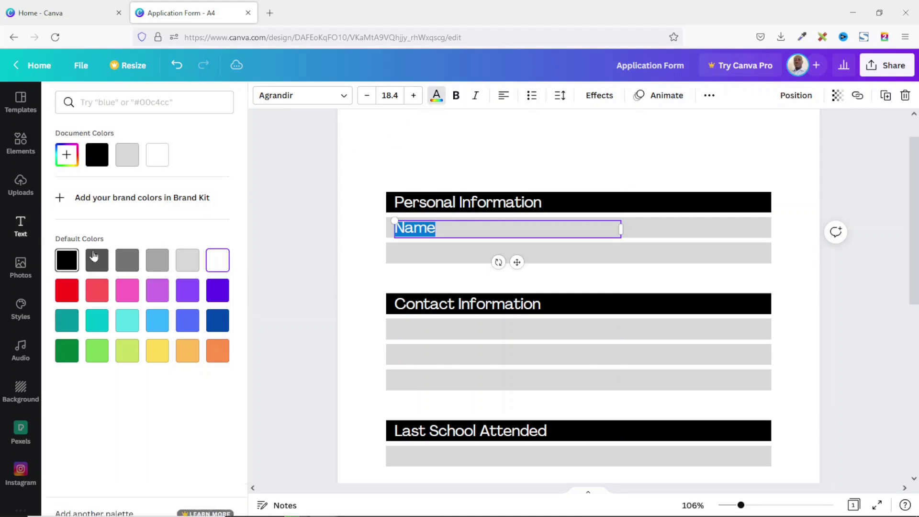
click(357, 217)
- Duplicate the label into the second grey row as 'Gender:' and add a colon after Name
click(412, 228)
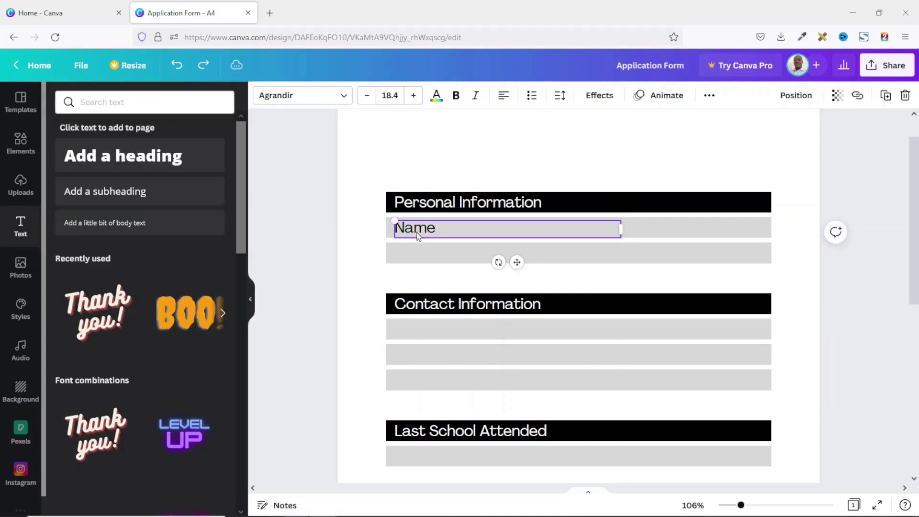
key(ctrl+d)
drag(420, 238, 411, 249)
double_click(411, 249)
text(Gender:)
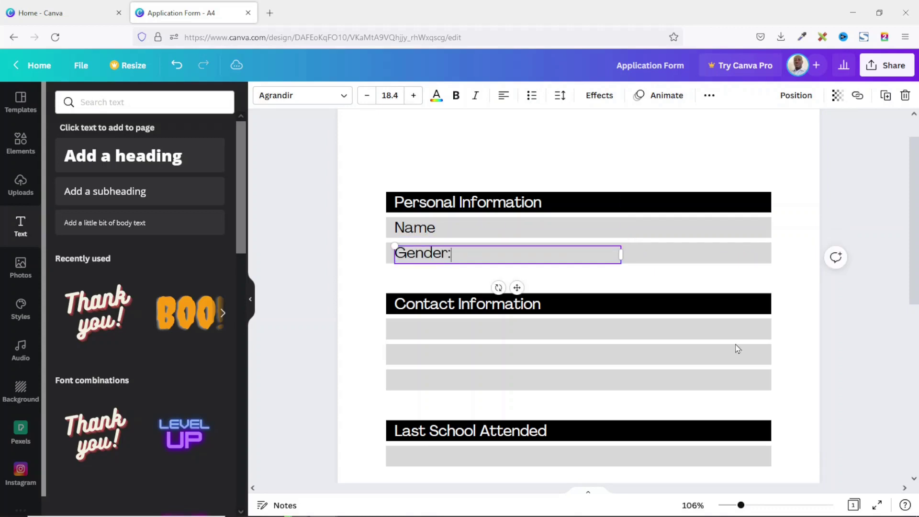
click(432, 232)
text(:)
double_click(438, 229)
key(Escape)
key(Escape)
- Duplicate Gender: to the right side of its row and retype it as 'Date of Birth:'
click(426, 261)
key(ctrl+d)
drag(426, 261, 625, 255)
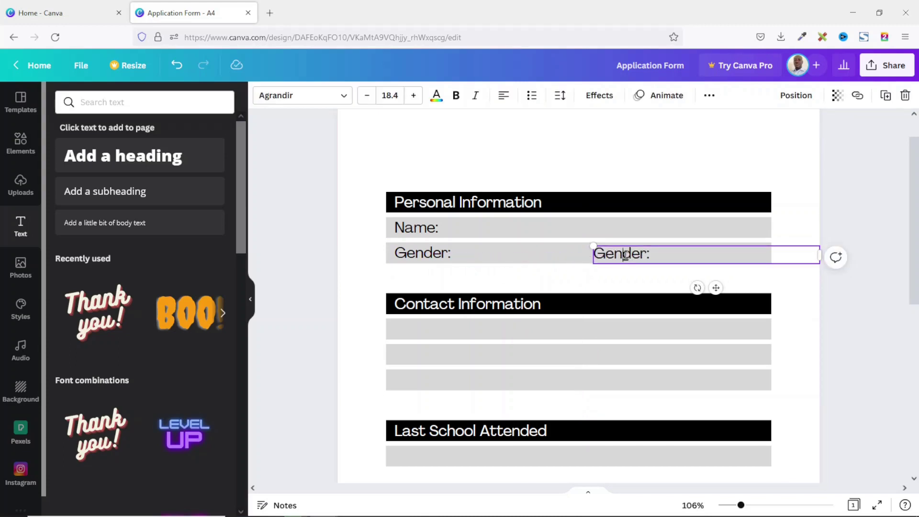
double_click(625, 255)
text(Date of)
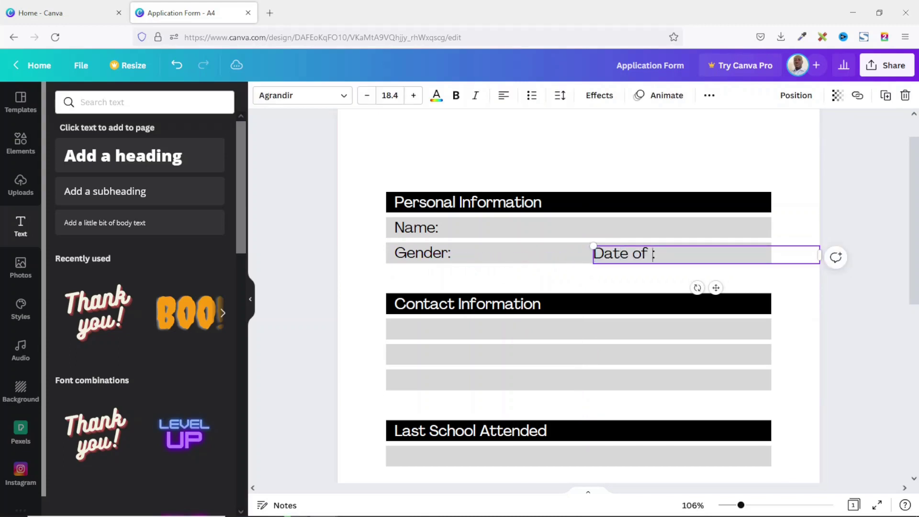
text( Birth)
click(651, 269)
drag(625, 261, 577, 259)
scroll(460, 338, down, 1)
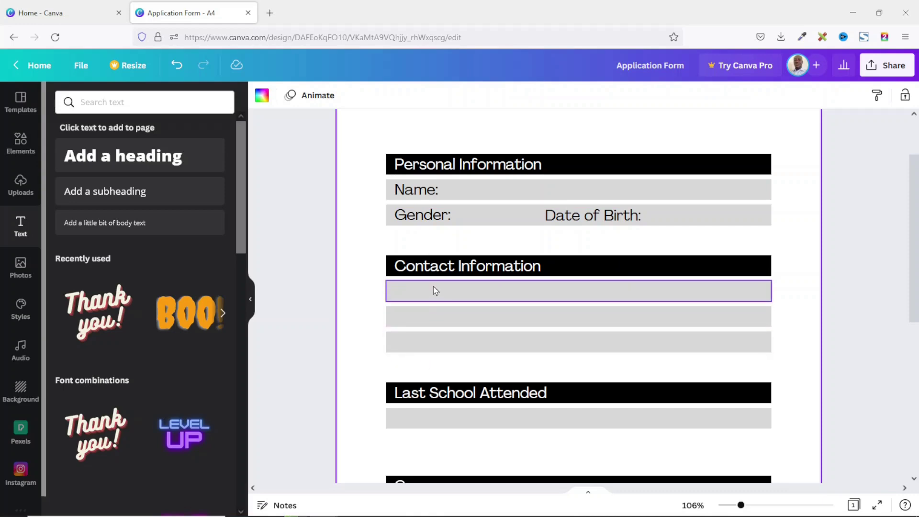
- Restore the contact section labels and move the Courses bar slightly up
key(ctrl+z)
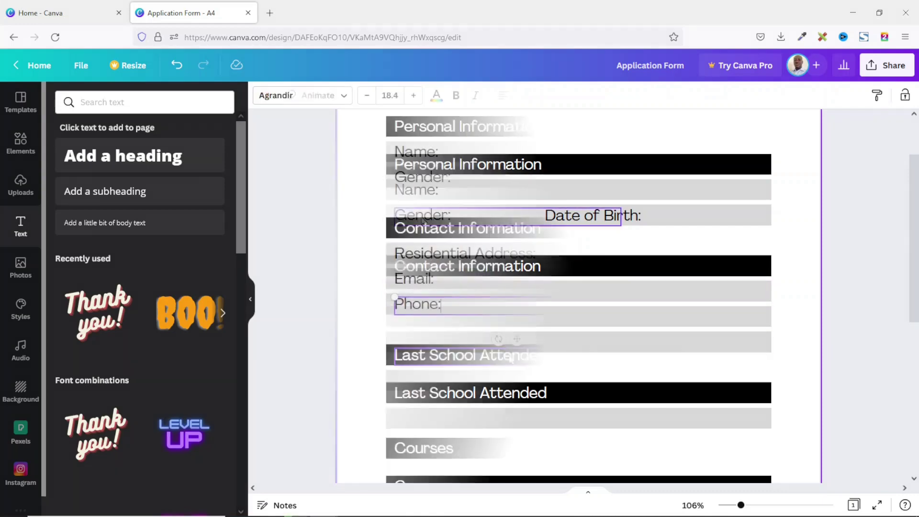
scroll(455, 283, down, 2)
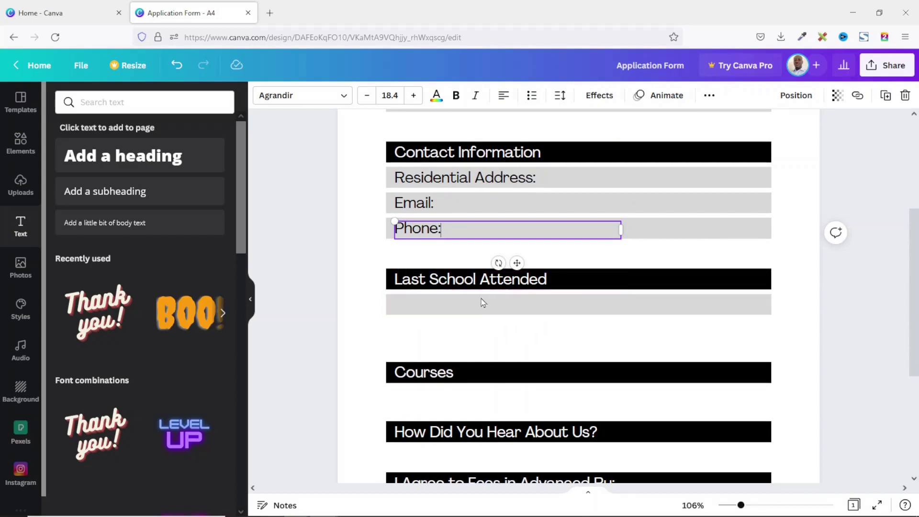
scroll(464, 330, down, 1)
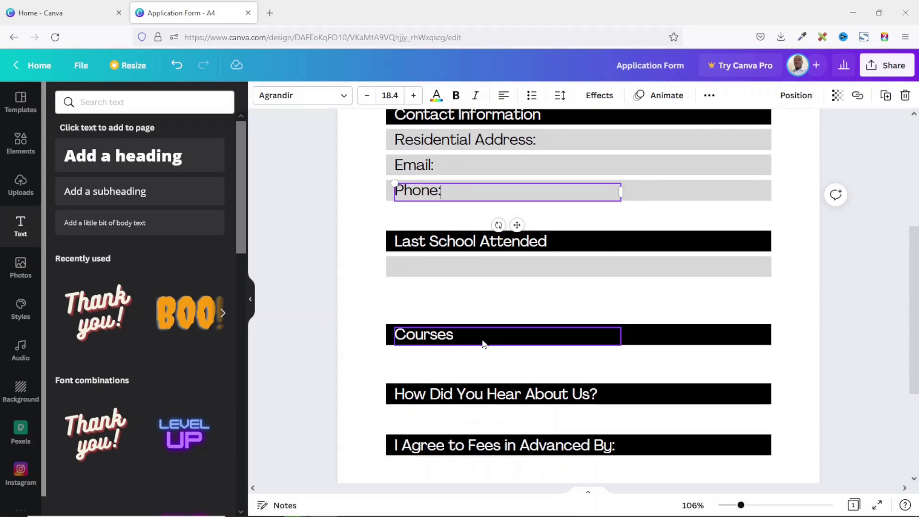
scroll(482, 344, down, 1)
drag(365, 245, 798, 312)
drag(426, 285, 426, 265)
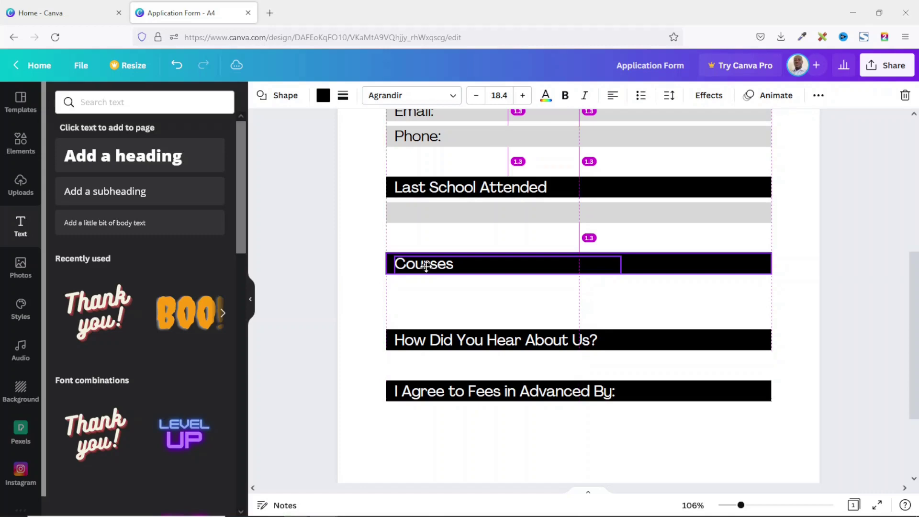
drag(426, 266, 427, 265)
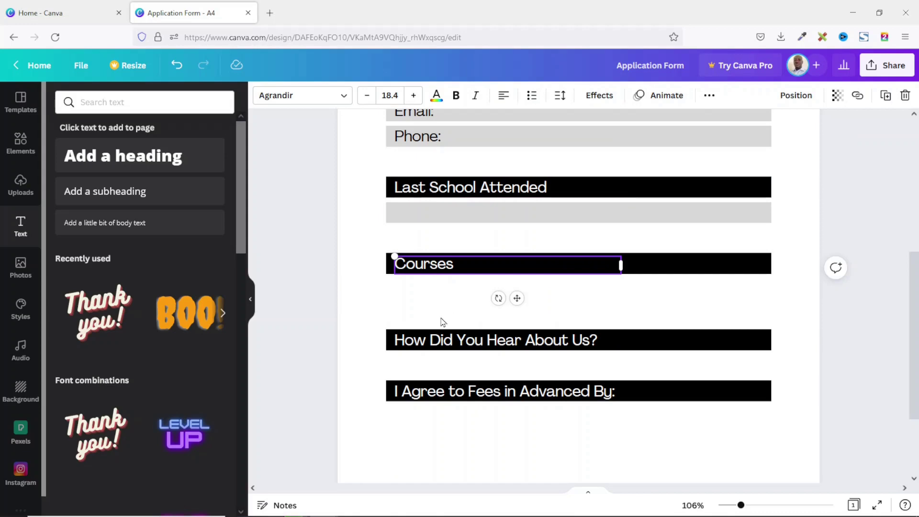
- Duplicate the Phone: label and place the copy below the Courses heading
click(417, 140)
key(ctrl+d)
drag(443, 153, 432, 284)
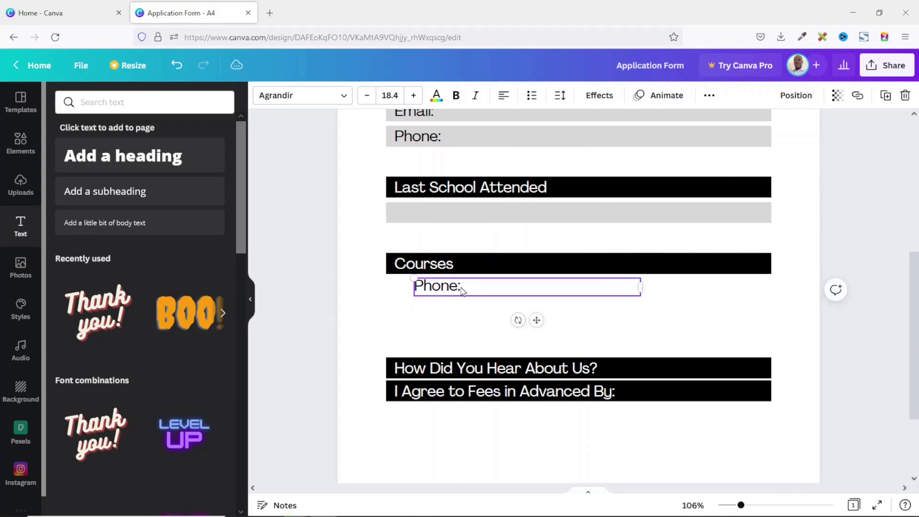
- Shrink the Phone: copy to size 13.4 and stack three more aligned copies under Courses
click(368, 96)
click(368, 95)
click(368, 96)
click(367, 96)
click(368, 96)
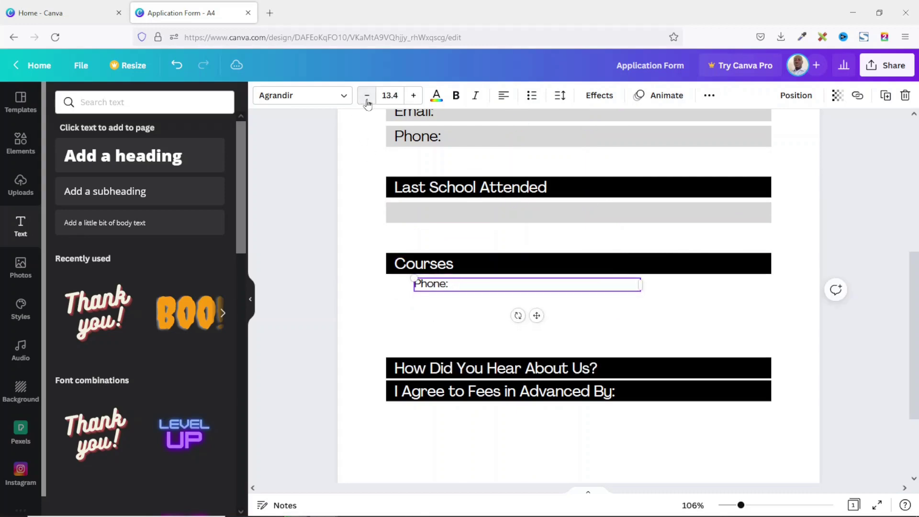
drag(434, 284, 430, 283)
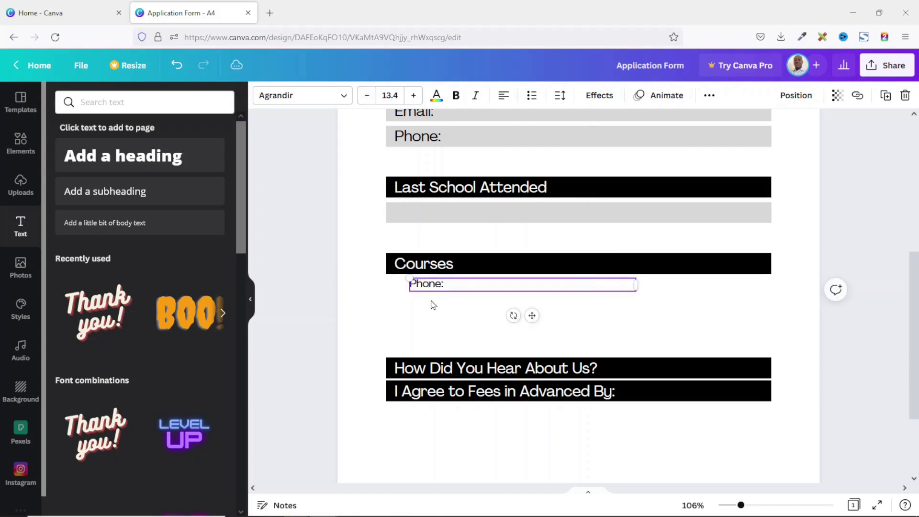
key(ctrl+d)
key(ctrl+d)
key(ctrl+d)
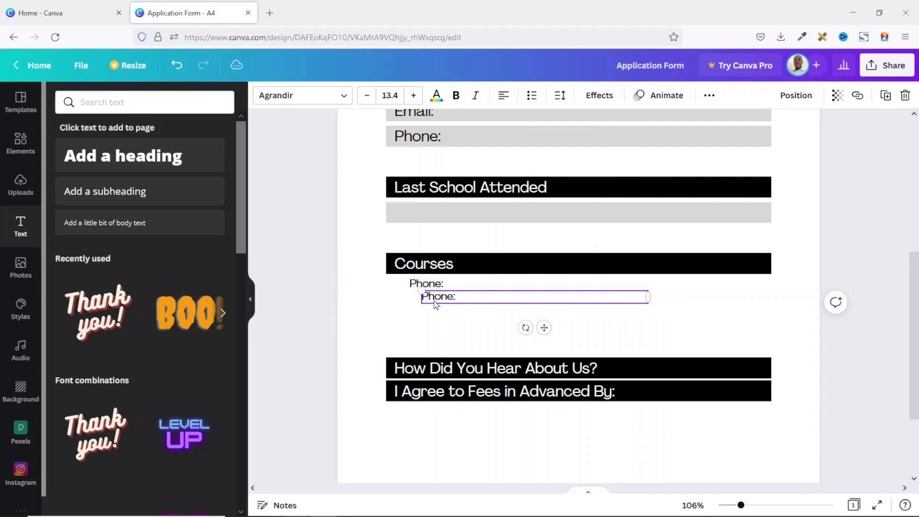
drag(429, 297, 420, 327)
click(380, 330)
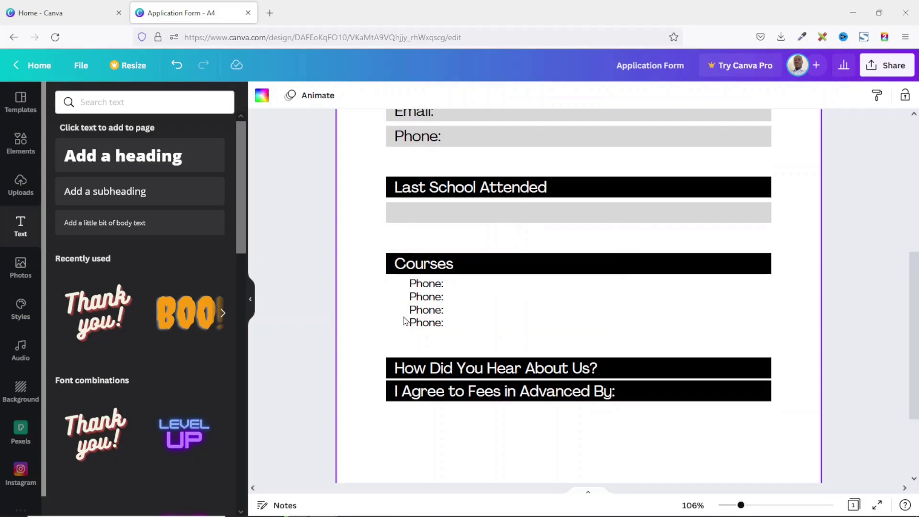
scroll(398, 268, down, 2)
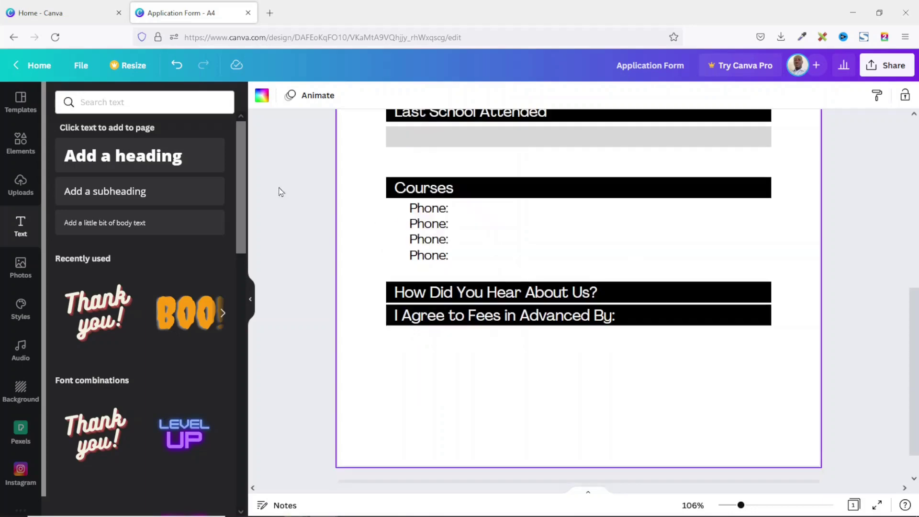
- Add a square shape, shrink it to checkbox size, and place it beside the first Phone line
click(21, 144)
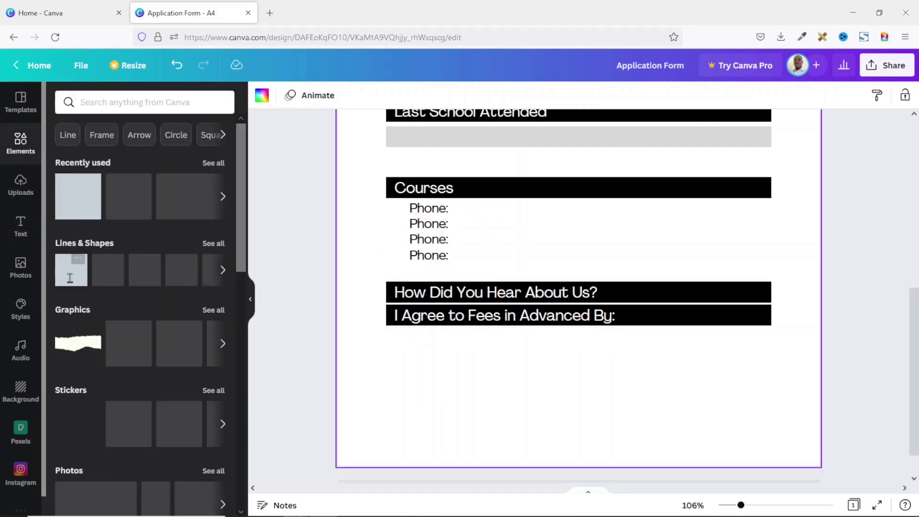
drag(568, 490, 583, 199)
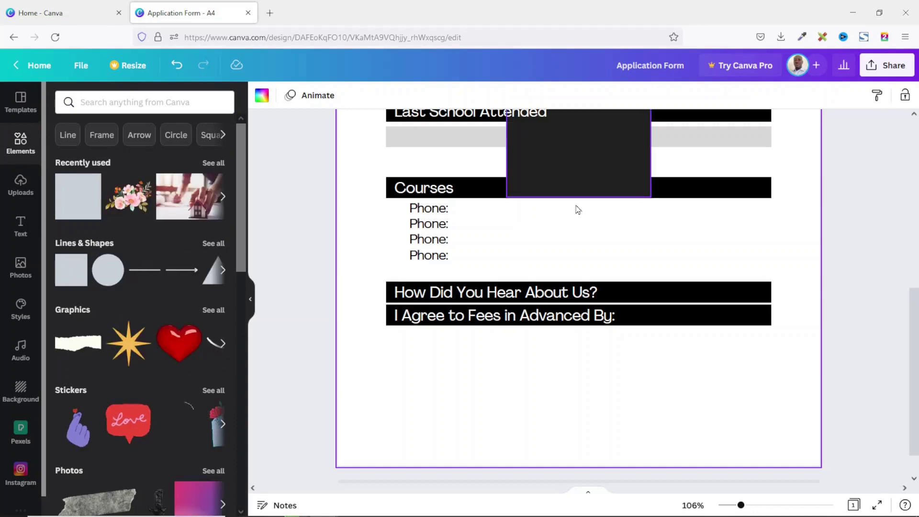
drag(607, 281, 484, 161)
click(497, 150)
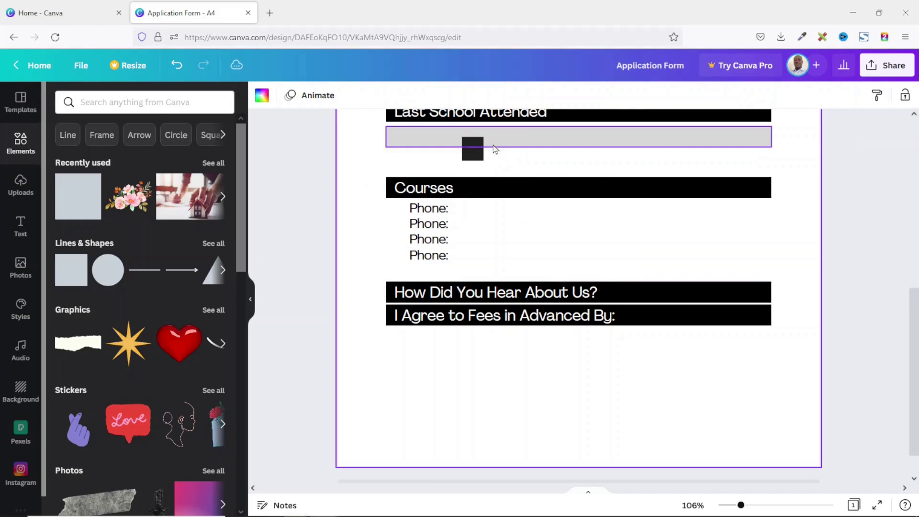
drag(473, 149, 395, 207)
click(369, 240)
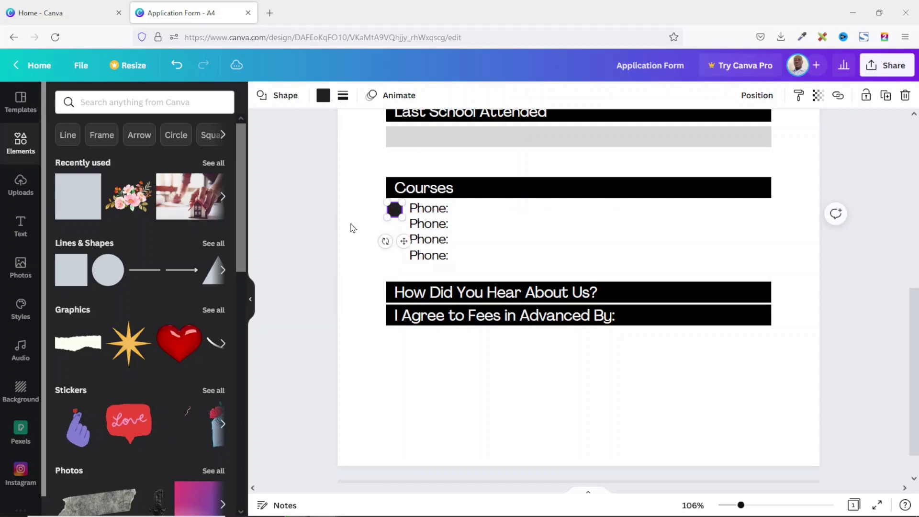
- Retype the Phone lines as course names, starting with 'Introduction to Computers' and 'HTML Basics'
ctrl+scroll(351, 226, up, 3)
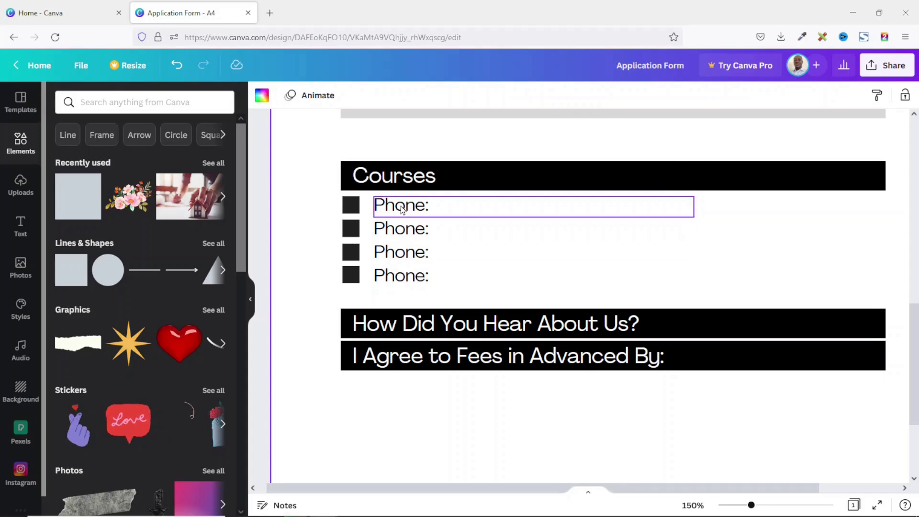
click(402, 207)
click(401, 207)
text(Introduction to)
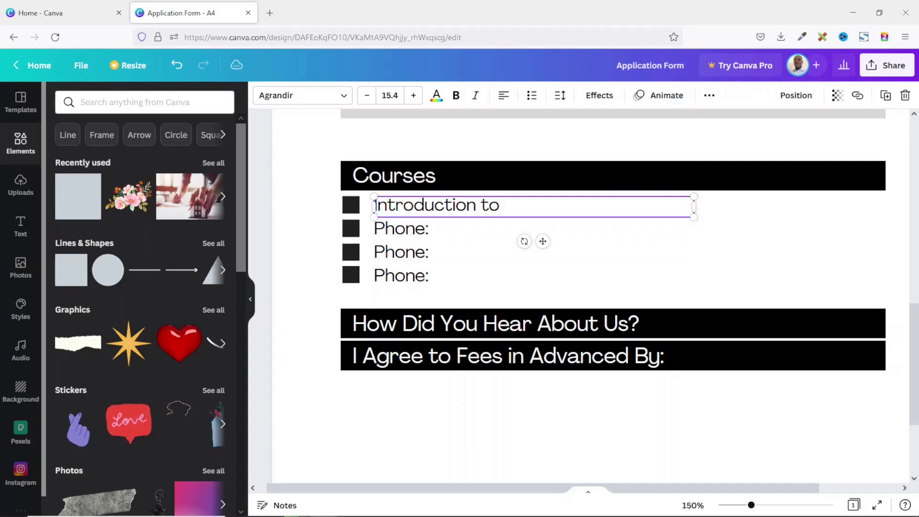
text( Computers)
double_click(401, 229)
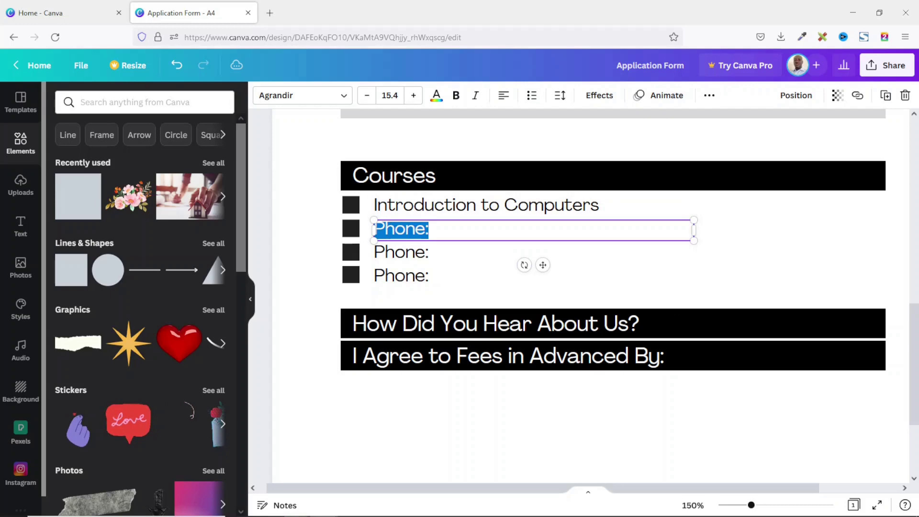
text(HTML Basics)
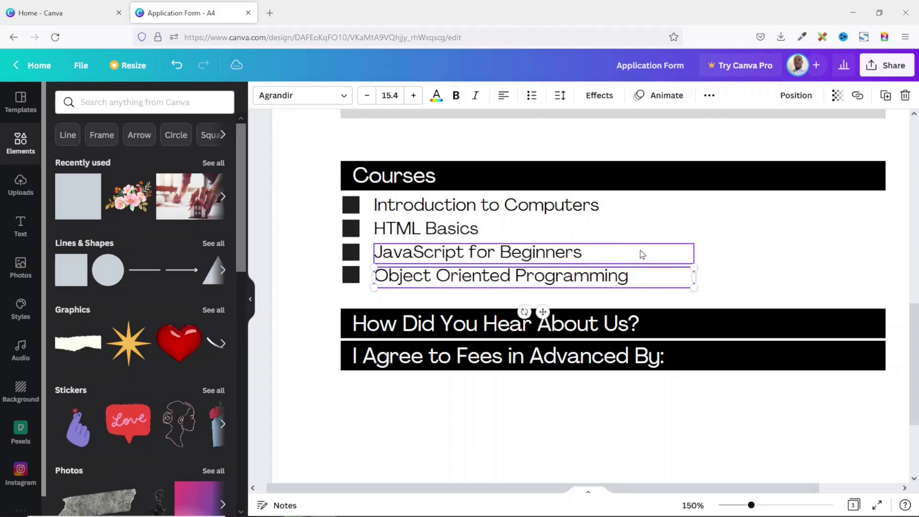
click(731, 260)
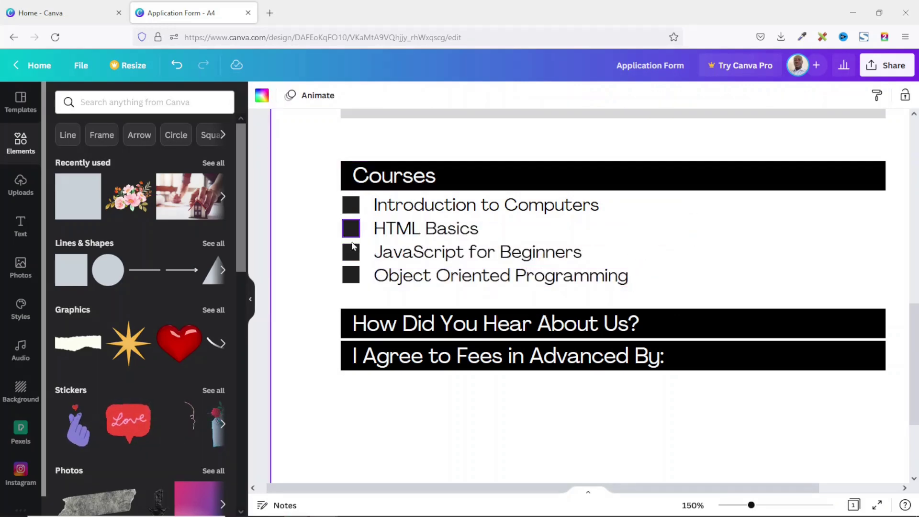
- Fill the four checkbox squares with light grey
drag(321, 196, 372, 300)
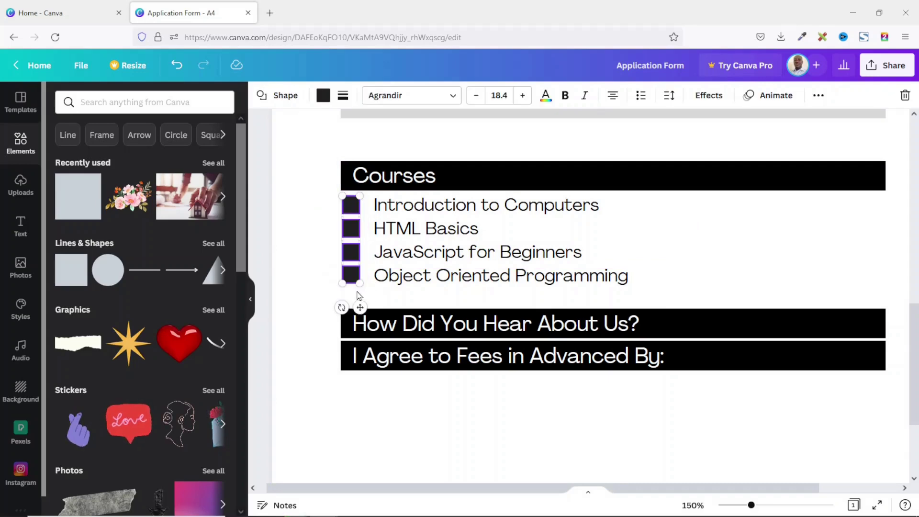
click(324, 96)
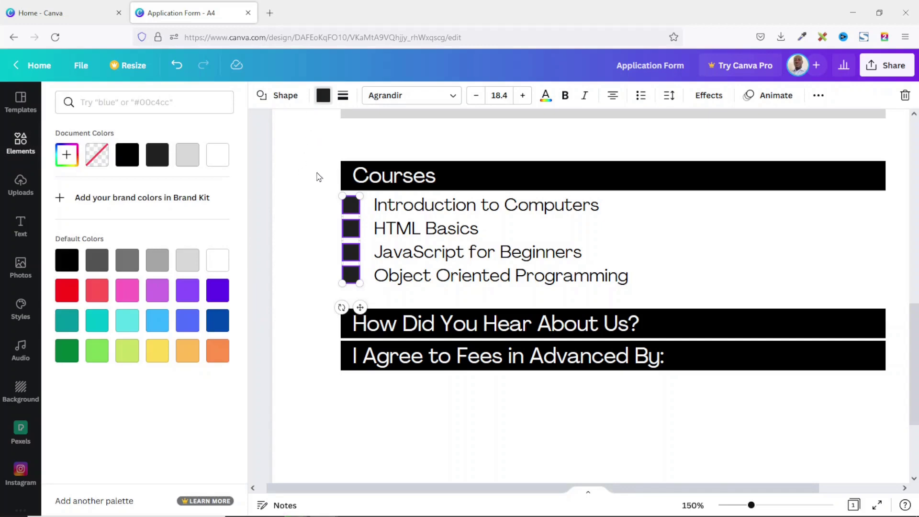
click(187, 262)
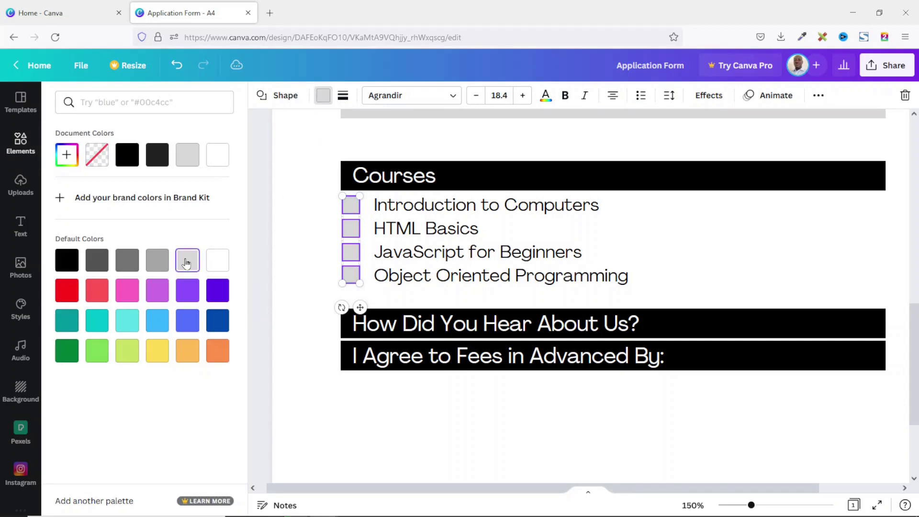
key(Escape)
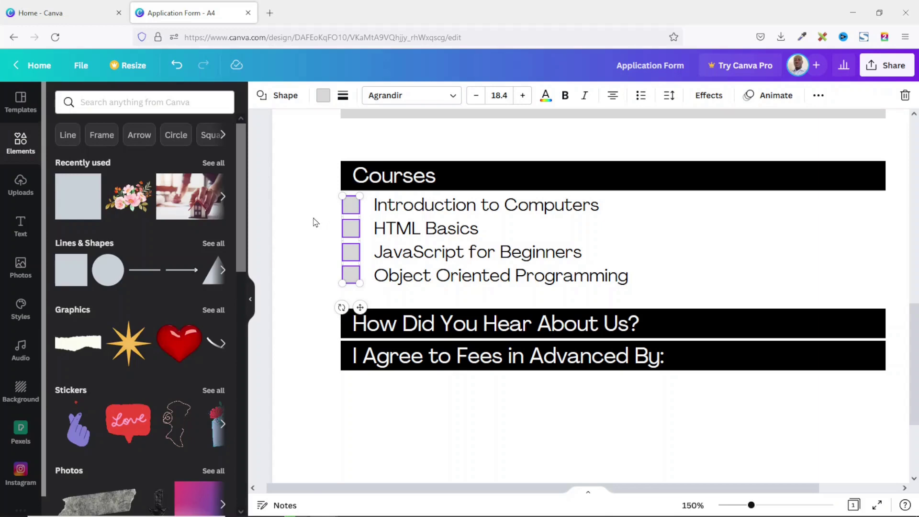
click(316, 220)
- Give the four checkboxes a solid border
drag(329, 206, 369, 294)
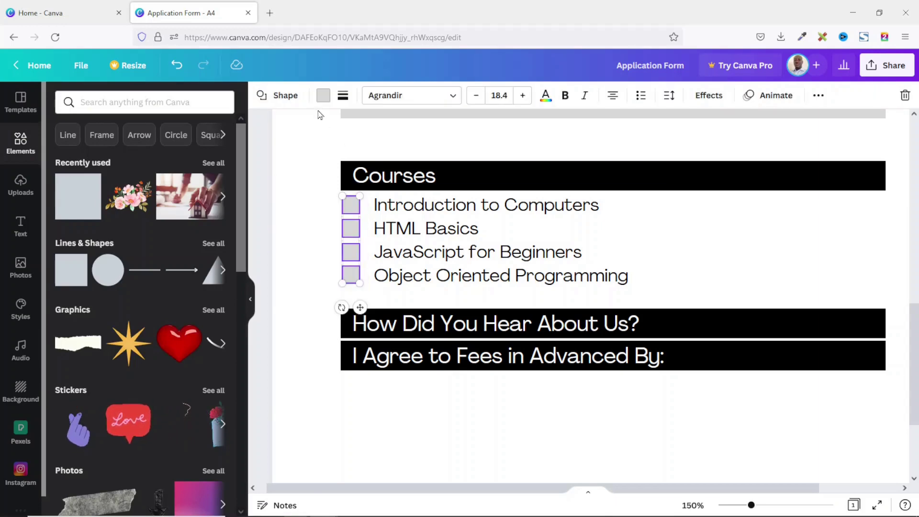
click(344, 96)
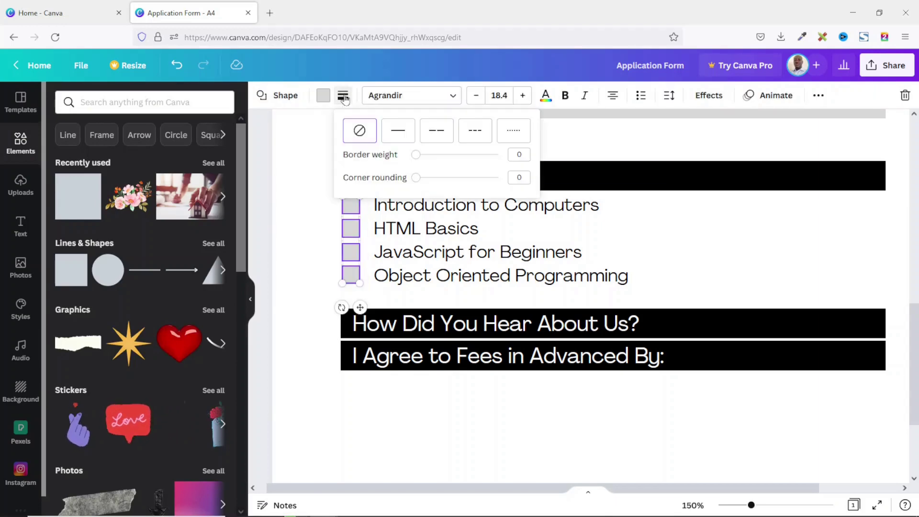
click(398, 130)
click(279, 205)
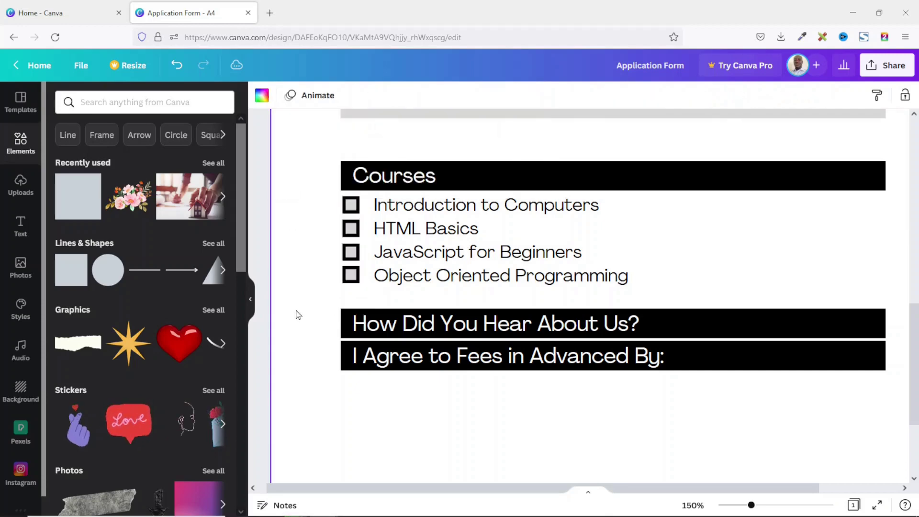
drag(339, 201, 348, 277)
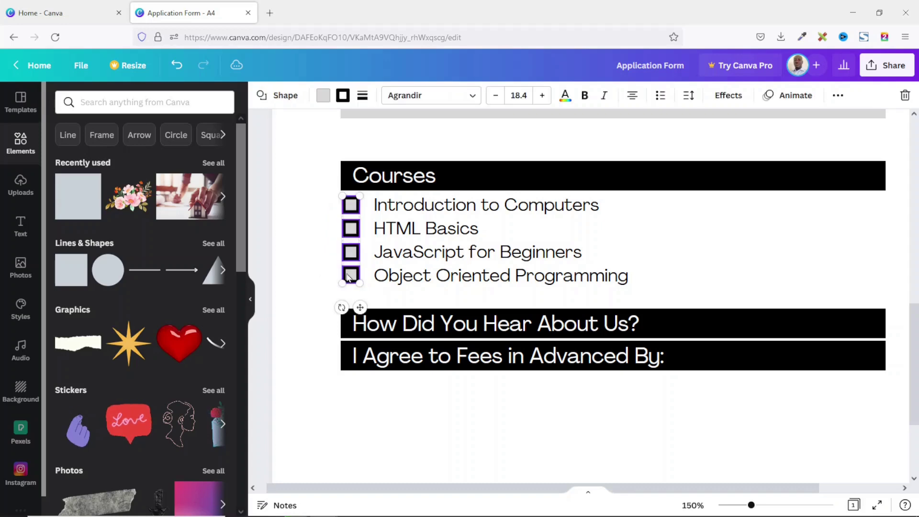
click(362, 95)
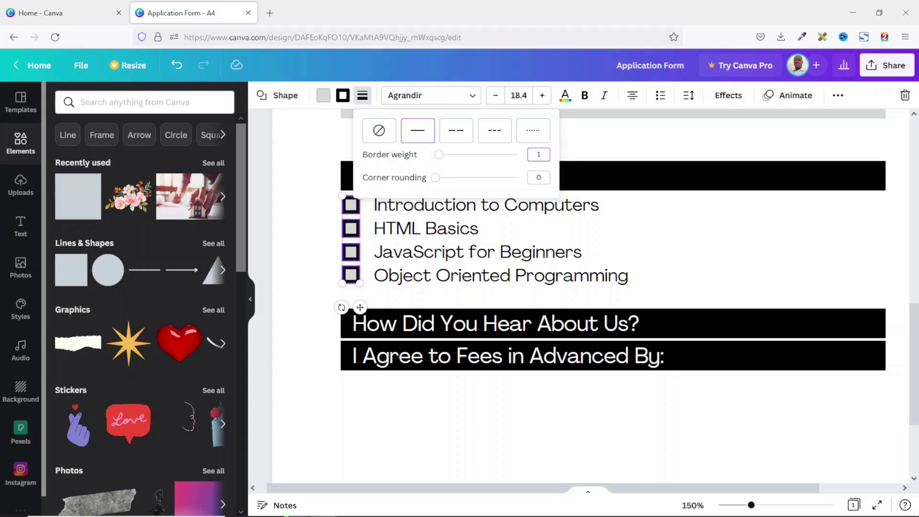
click(329, 226)
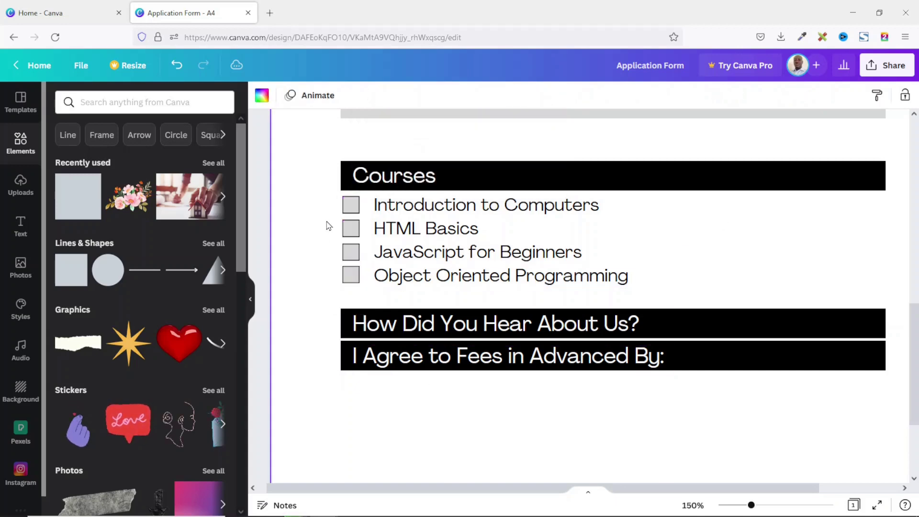
- Set the checkboxes' border style back to none
drag(315, 281, 304, 228)
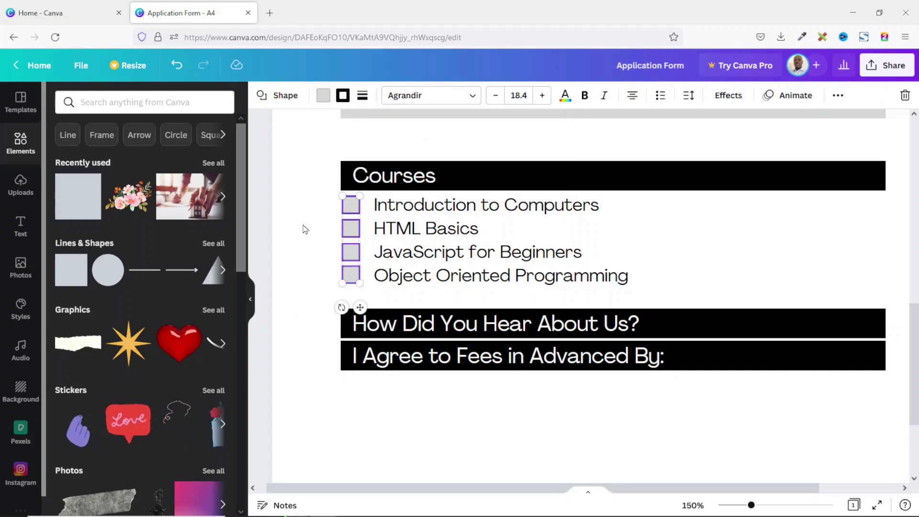
click(318, 207)
drag(373, 263, 353, 277)
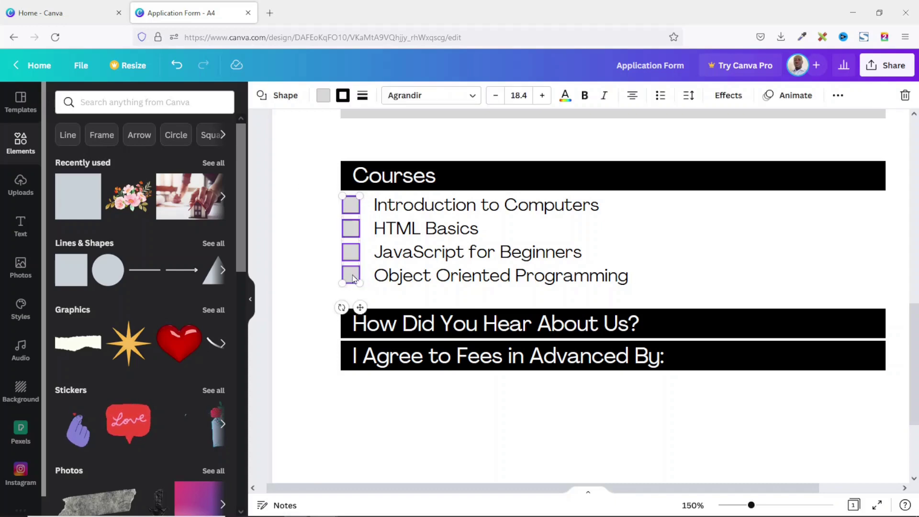
click(362, 97)
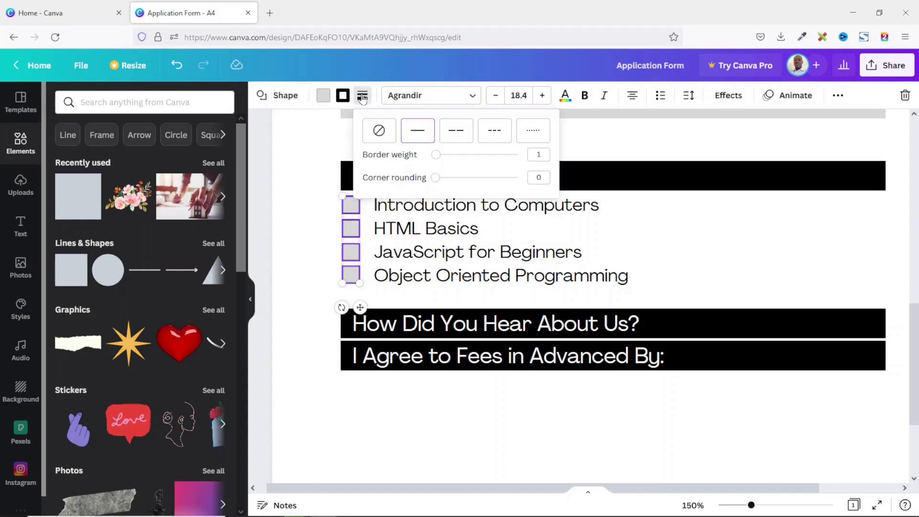
click(382, 134)
click(307, 167)
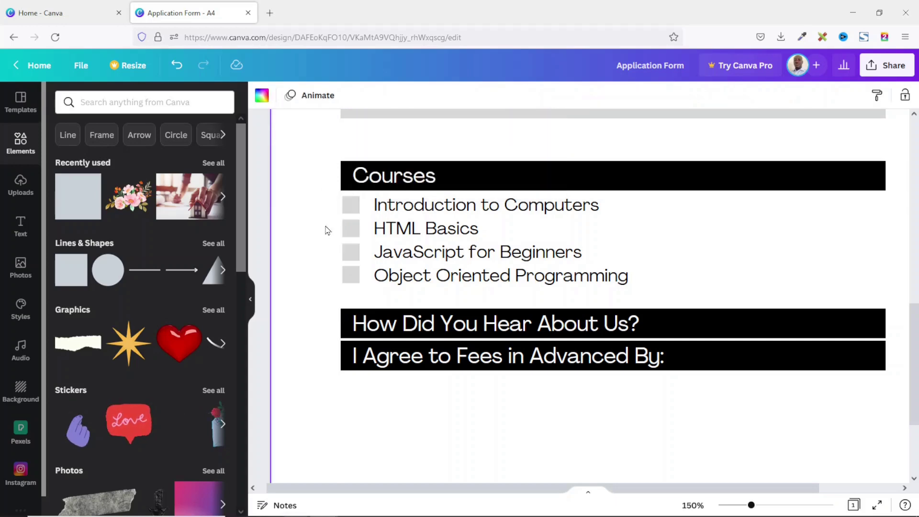
scroll(407, 141, up, 5)
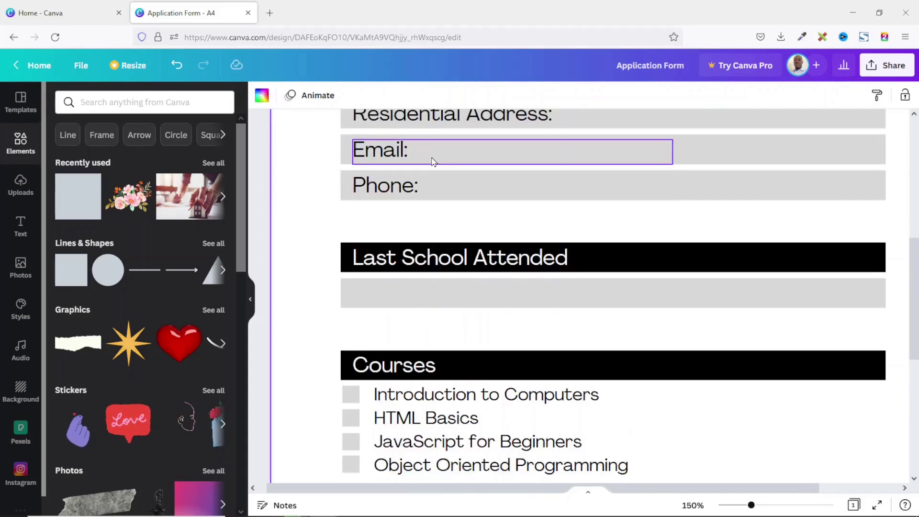
- Move the two lower black heading bars further down the page
ctrl+scroll(351, 213, down, 1)
scroll(326, 266, down, 5)
drag(323, 265, 634, 410)
drag(476, 370, 474, 369)
mouse_move(402, 294)
mouse_down()
mouse_move(406, 315)
mouse_move(398, 306)
mouse_up()
drag(319, 331, 470, 428)
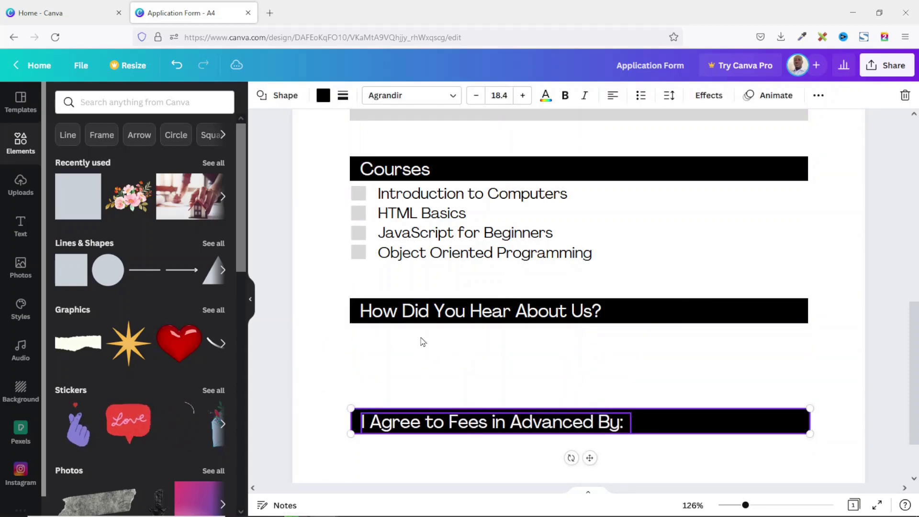
- Copy the Object Oriented Programming line below the heading and retype it as 'Newspaper'
click(431, 261)
key(ctrl+d)
drag(441, 269, 417, 337)
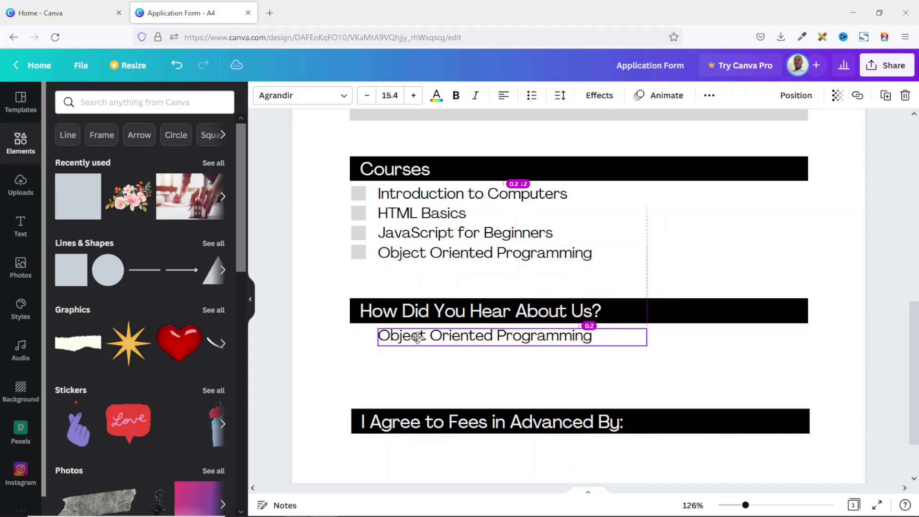
triple_click(445, 335)
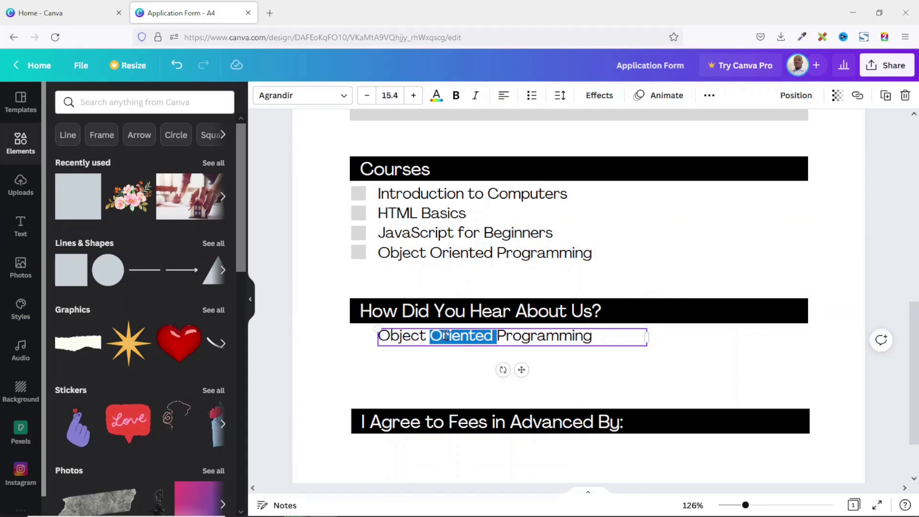
text(Newspaper)
- Add 'Website' and 'Friend' copies to the right of Newspaper in the same row
key(ctrl+d)
drag(423, 346, 560, 334)
double_click(565, 337)
text(Website)
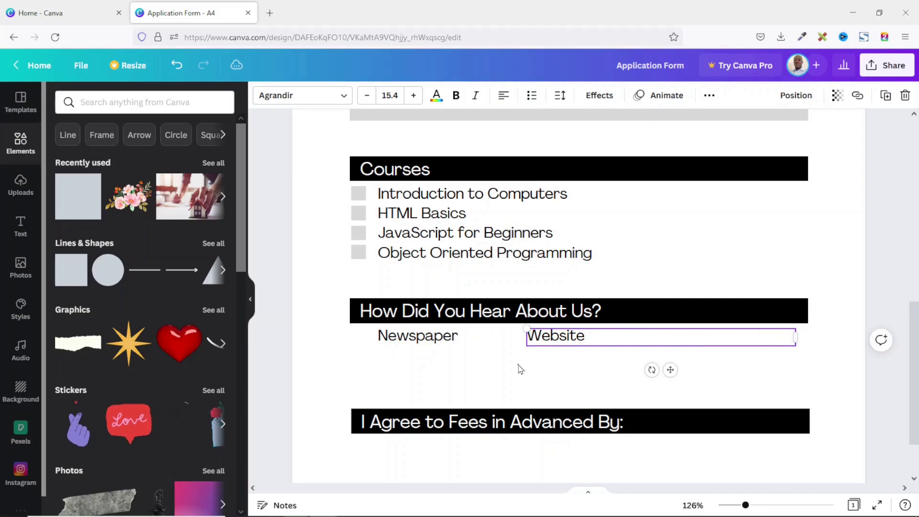
click(521, 369)
click(554, 338)
key(ctrl+d)
drag(569, 349, 704, 339)
double_click(704, 336)
text(F)
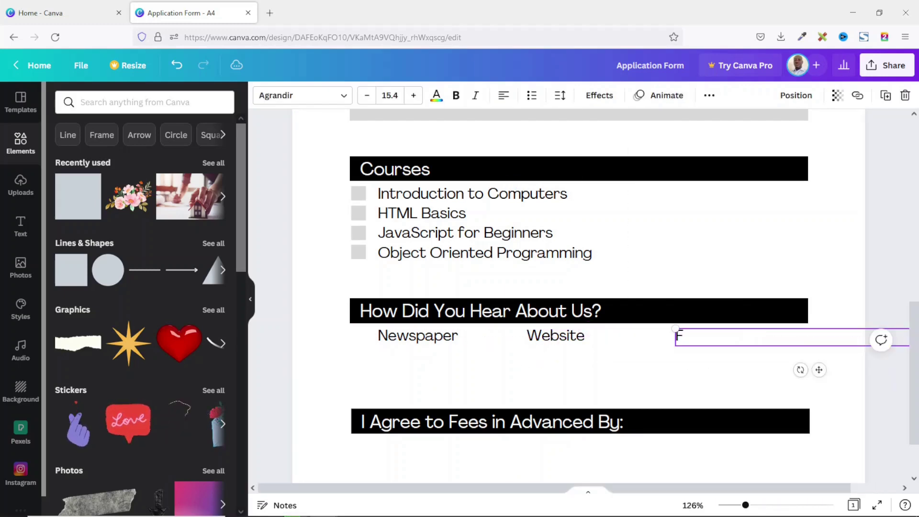
text(riend)
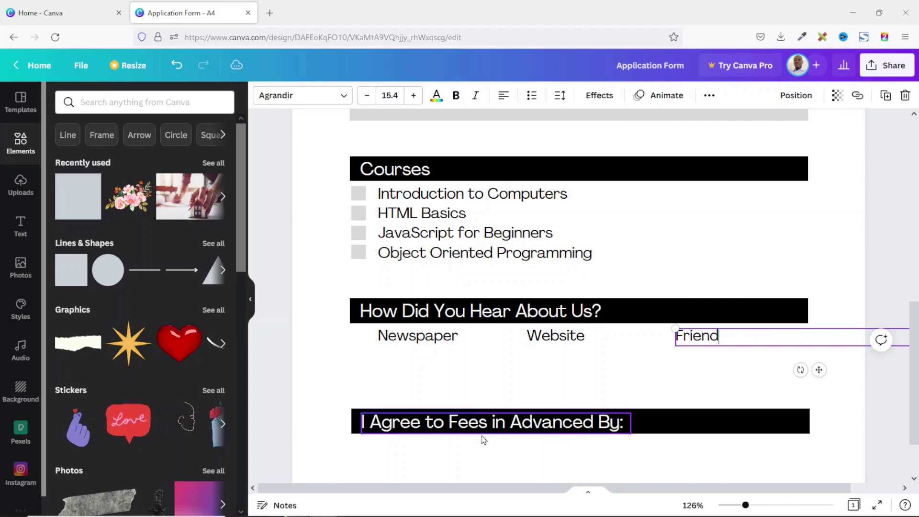
click(359, 253)
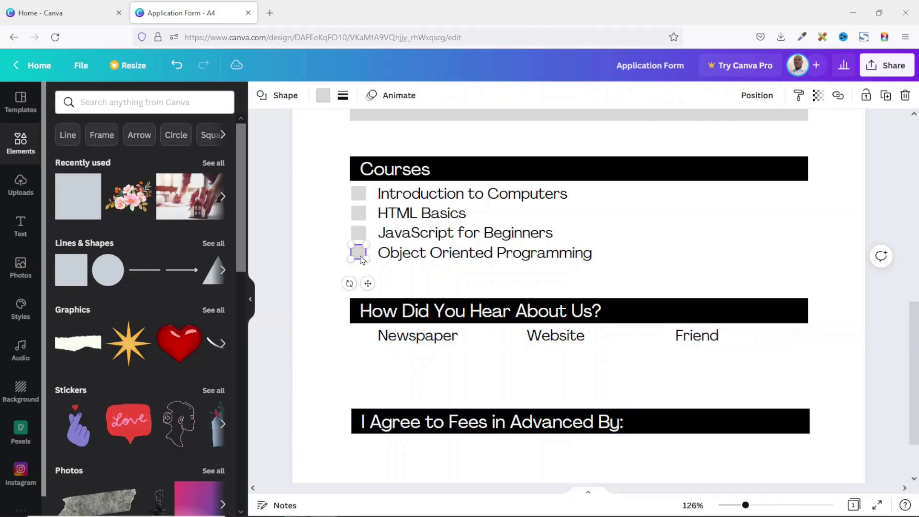
- Place checkbox squares beside the Newspaper and Website options
drag(363, 253, 376, 269)
drag(371, 316, 361, 335)
key(ctrl+d)
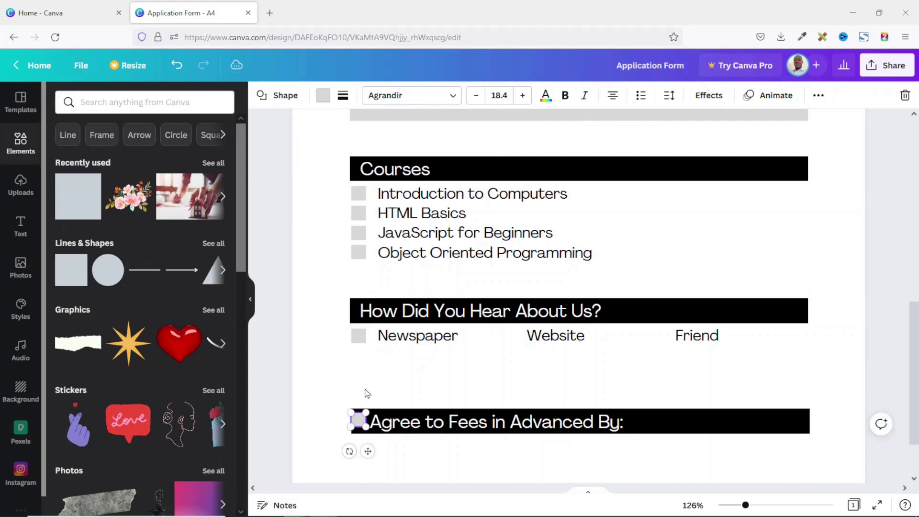
drag(360, 424, 519, 344)
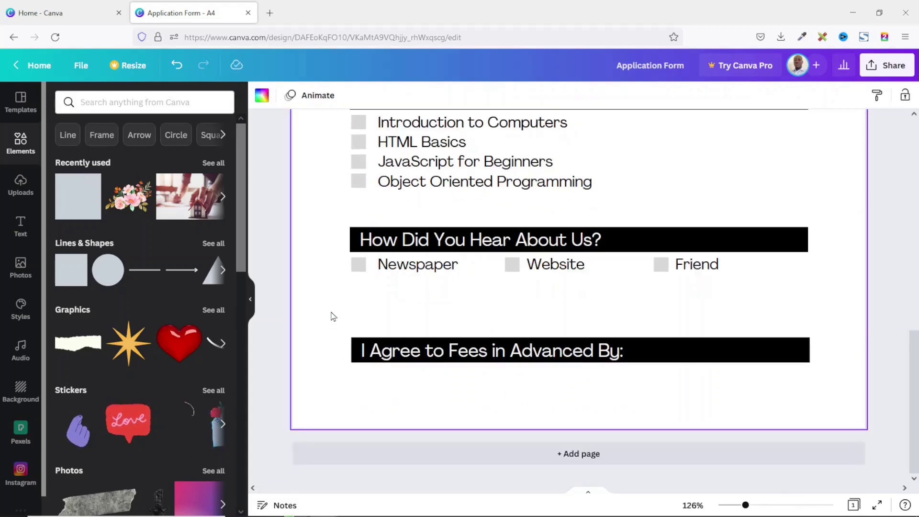
- Move the I Agree to Fees heading bar up closer to the answer options
drag(334, 316, 838, 398)
drag(378, 353, 377, 323)
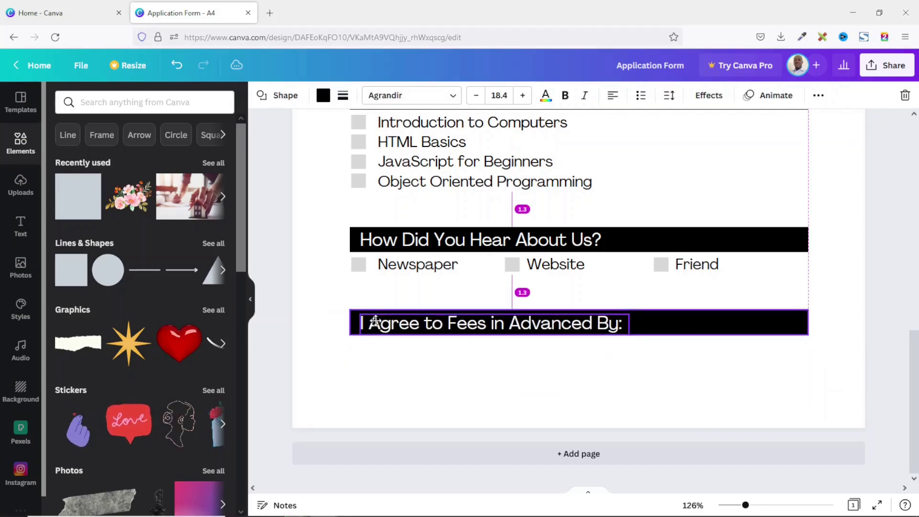
drag(376, 322, 379, 327)
click(382, 368)
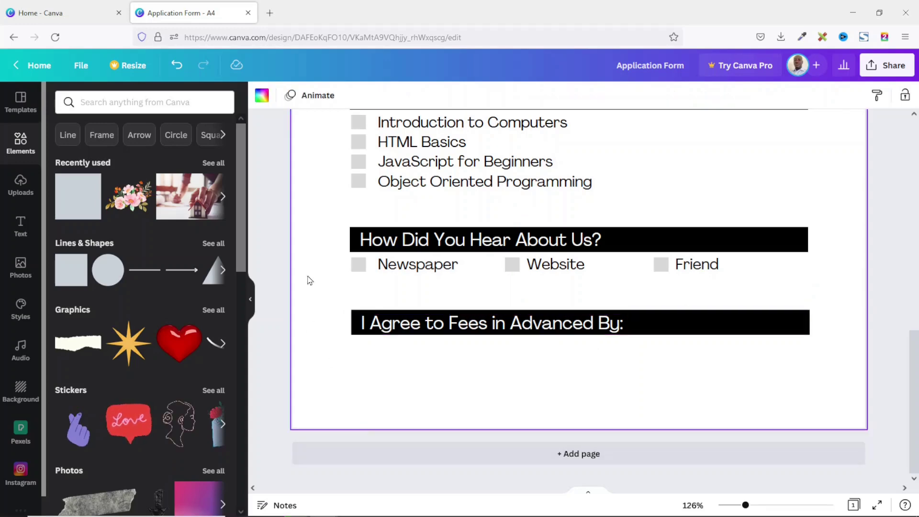
- Duplicate the Newspaper/Website/Friend checkbox row and place it below the fees heading
drag(320, 264, 795, 272)
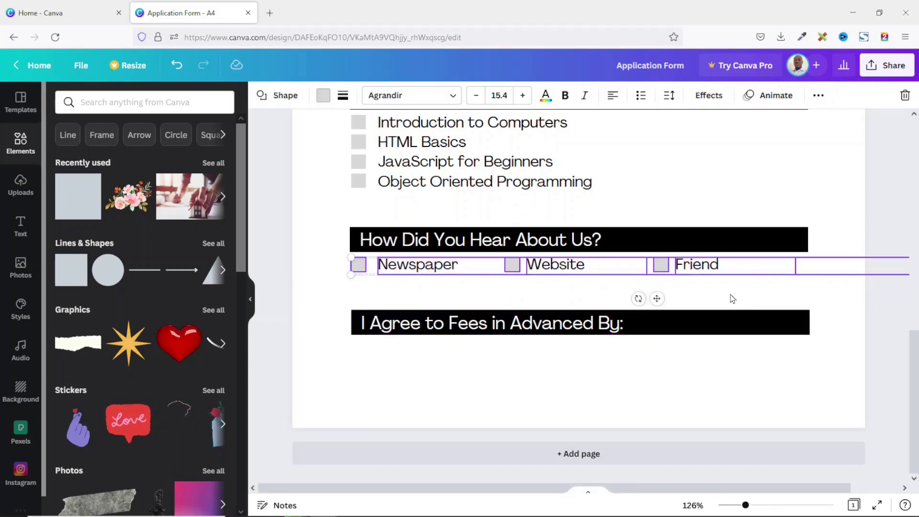
key(ctrl+d)
drag(376, 286, 363, 353)
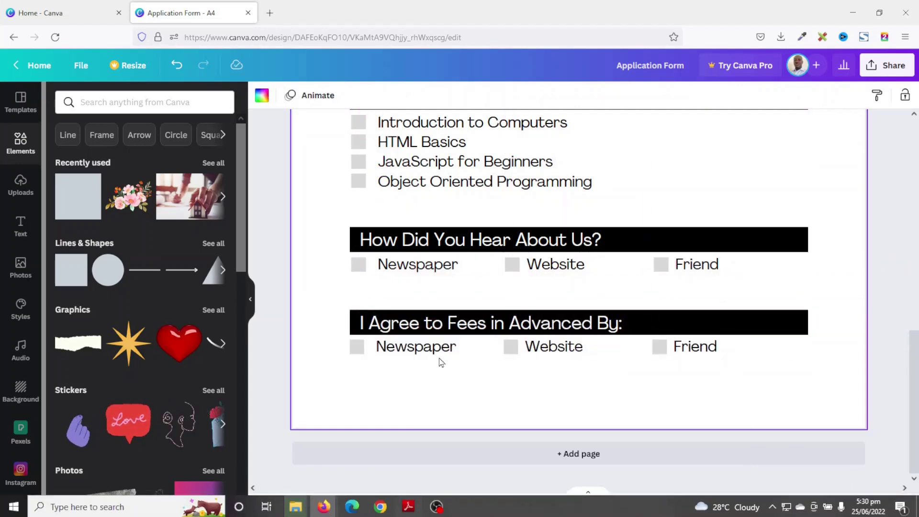
- Replace Newspaper, Website and Friend in the copied row with Card, Cash and Check
click(433, 349)
double_click(434, 348)
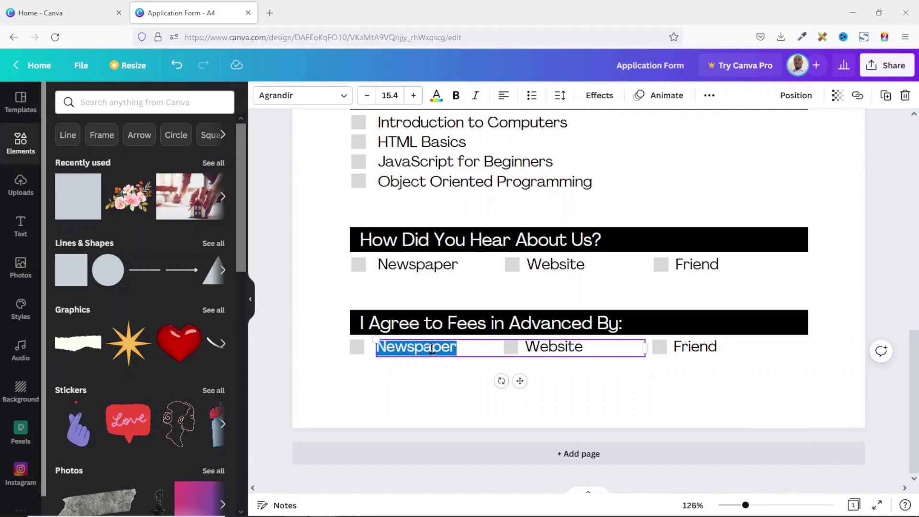
text(Card)
click(557, 397)
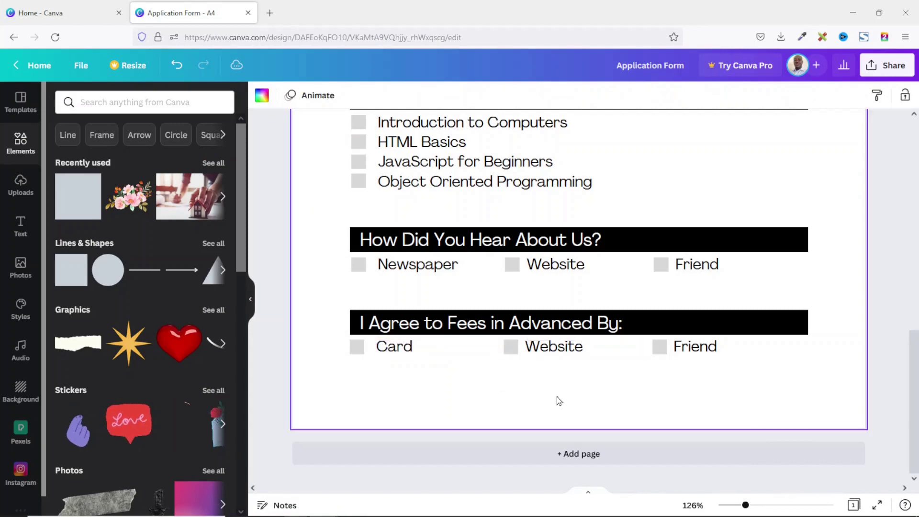
click(551, 353)
double_click(551, 350)
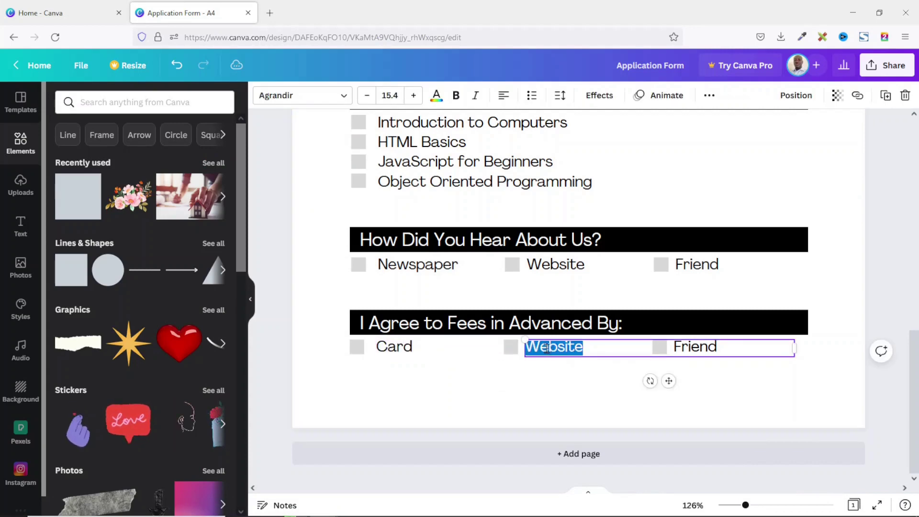
text(Cash)
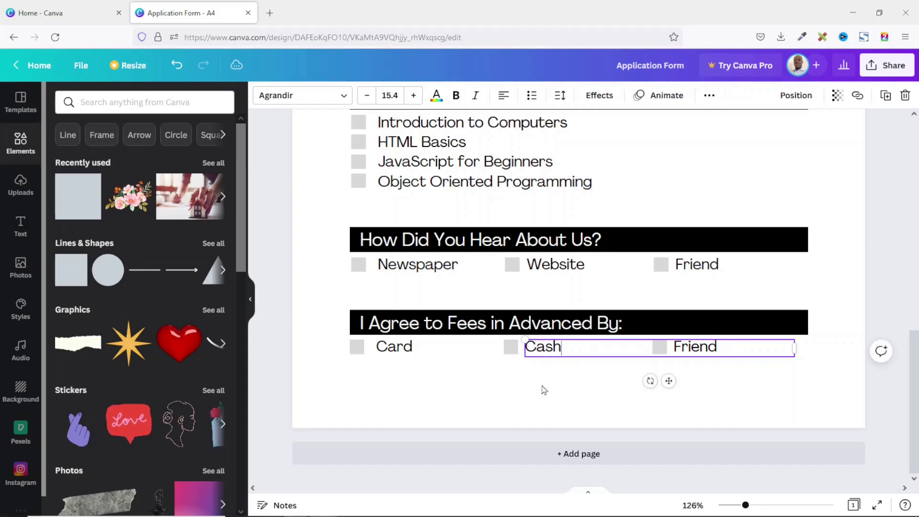
click(575, 396)
click(682, 348)
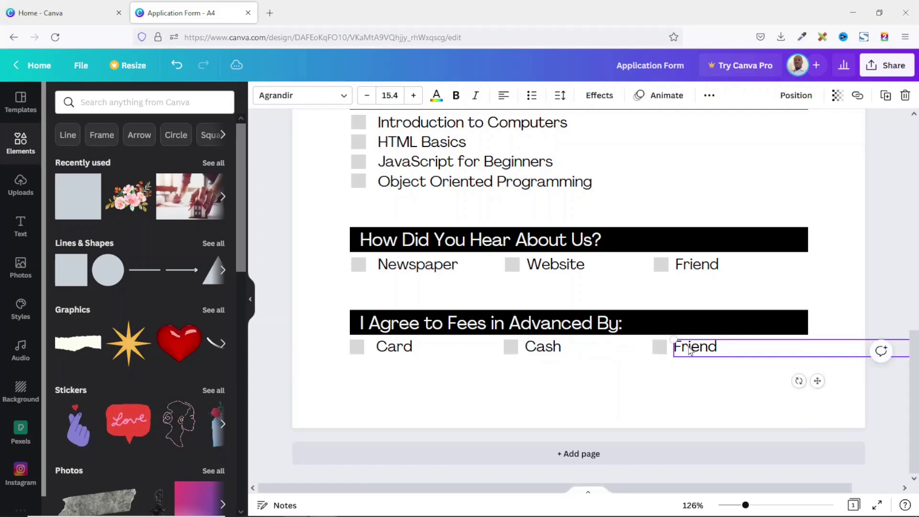
double_click(683, 348)
text(Check)
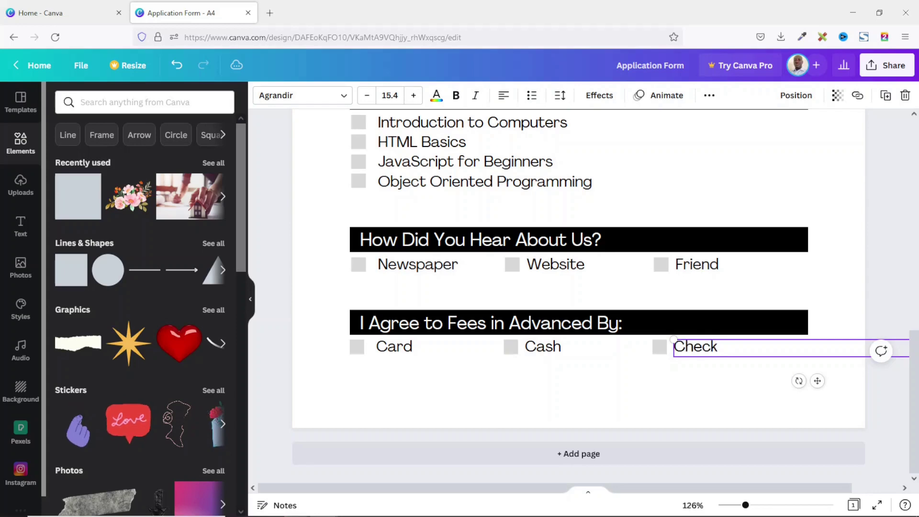
click(506, 384)
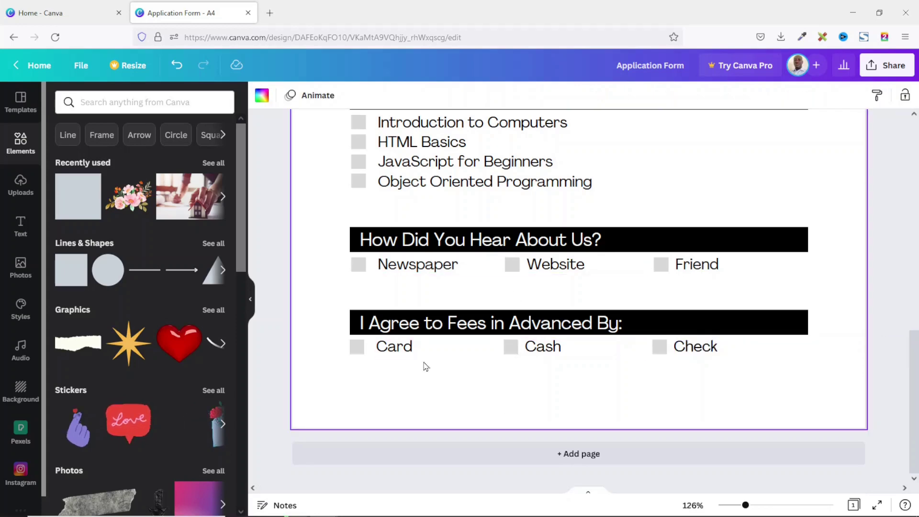
scroll(635, 408, up, 5)
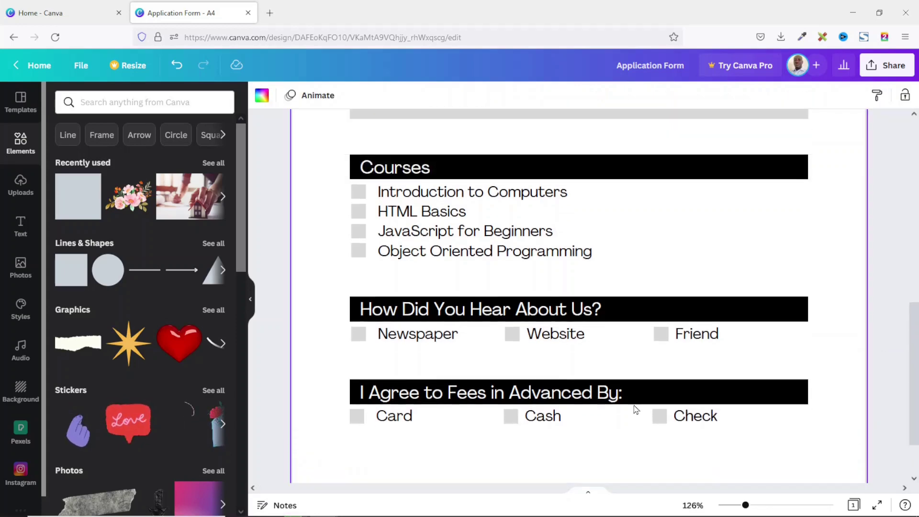
- Copy a grey box to the form's bottom and label it 'Signature:' using a Card label copy
click(535, 273)
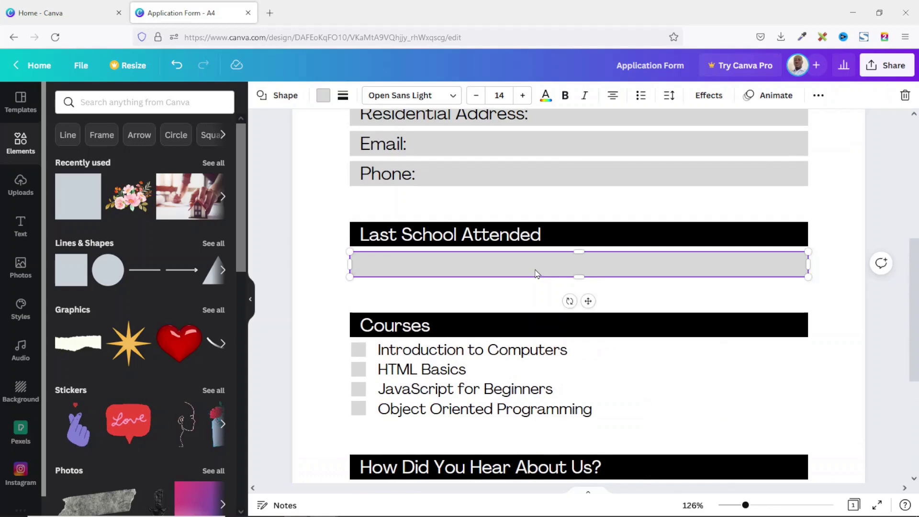
scroll(535, 267, down, 2)
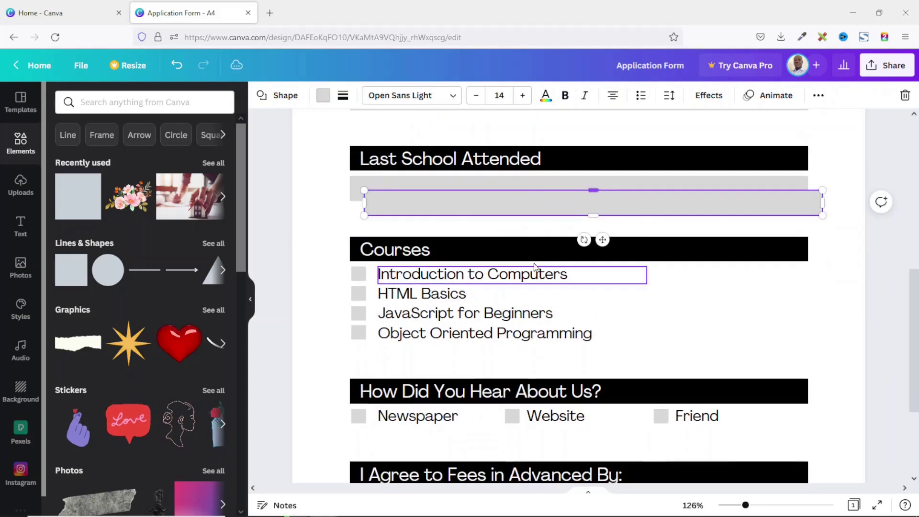
drag(445, 203, 403, 392)
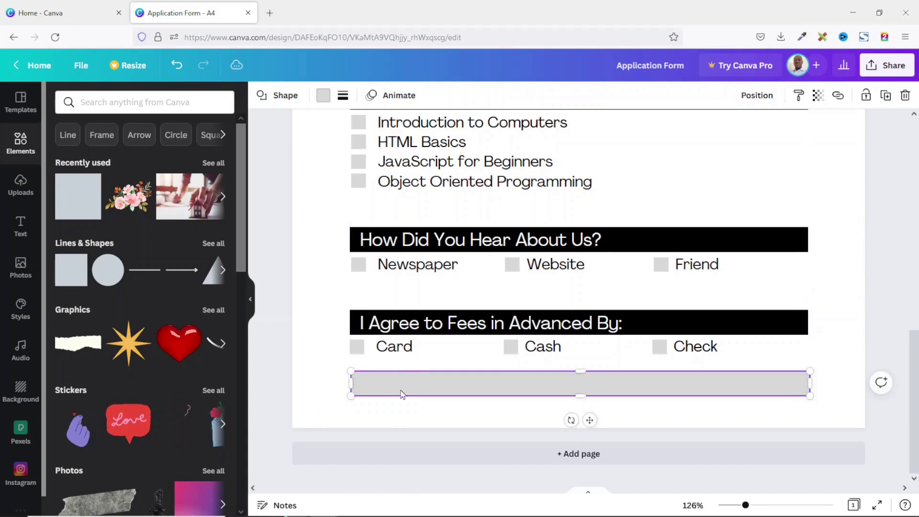
click(401, 351)
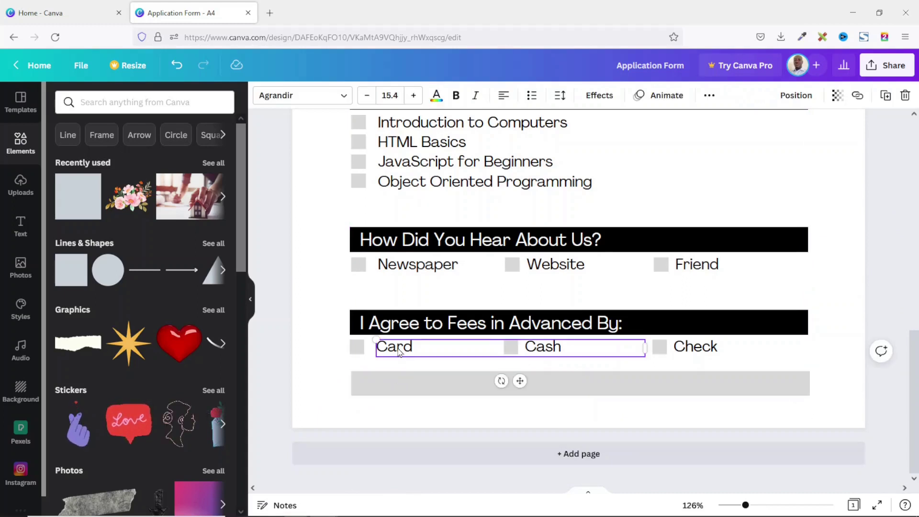
drag(401, 352, 375, 382)
double_click(385, 382)
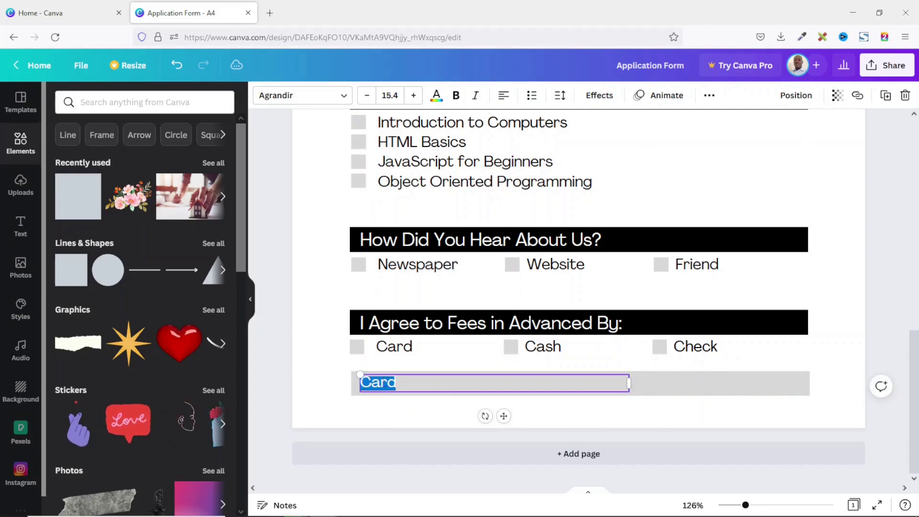
text(Signature:)
- Duplicate Signature: to the bar's right half and retype it as 'Date:'
key(ctrl+d)
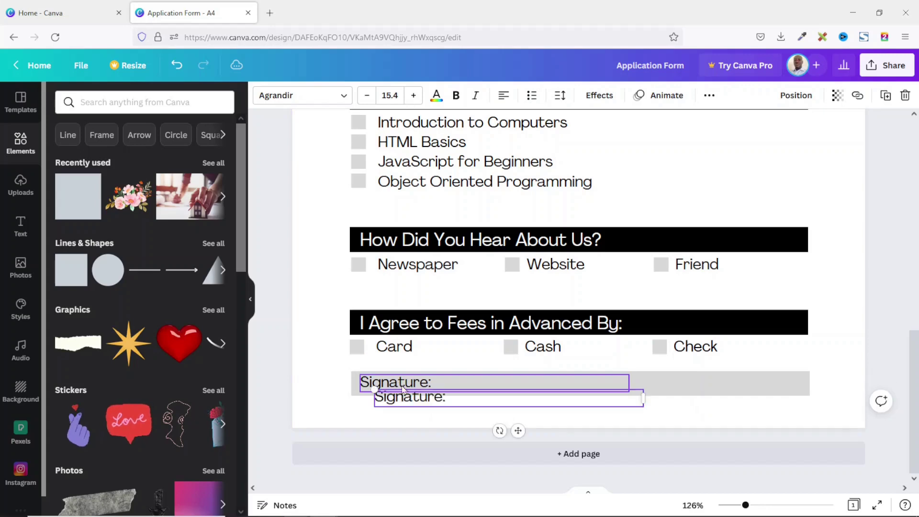
drag(402, 398, 643, 386)
double_click(642, 383)
text(Date:)
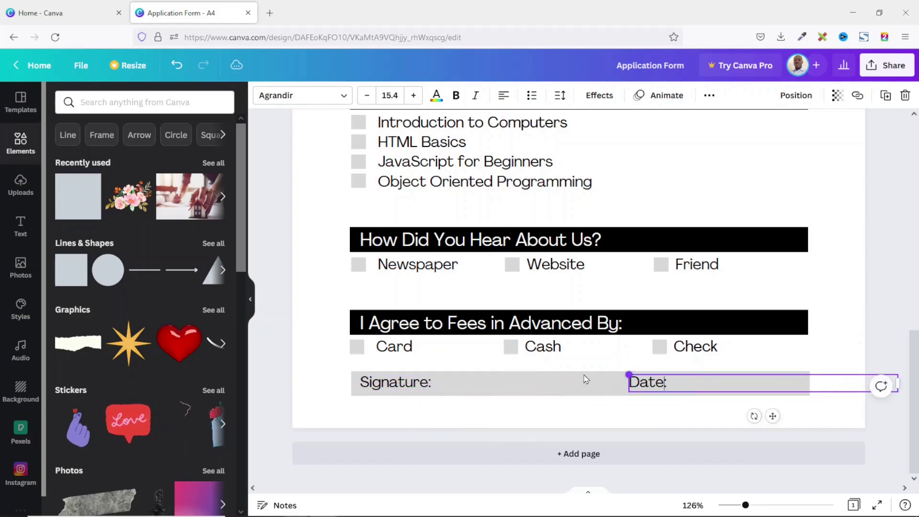
click(520, 417)
scroll(763, 423, up, 1)
scroll(763, 422, up, 10)
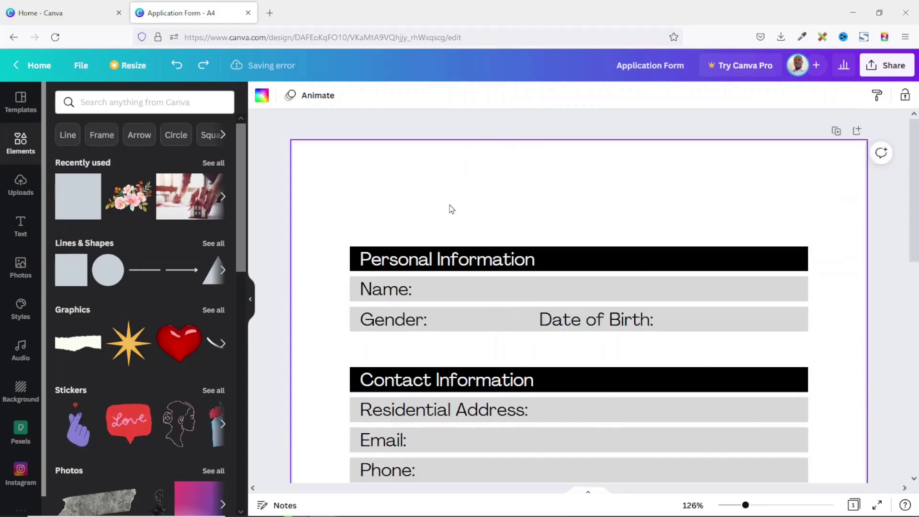
- Select the How Did You Hear About Us? section and move it slightly down
scroll(550, 372, down, 10)
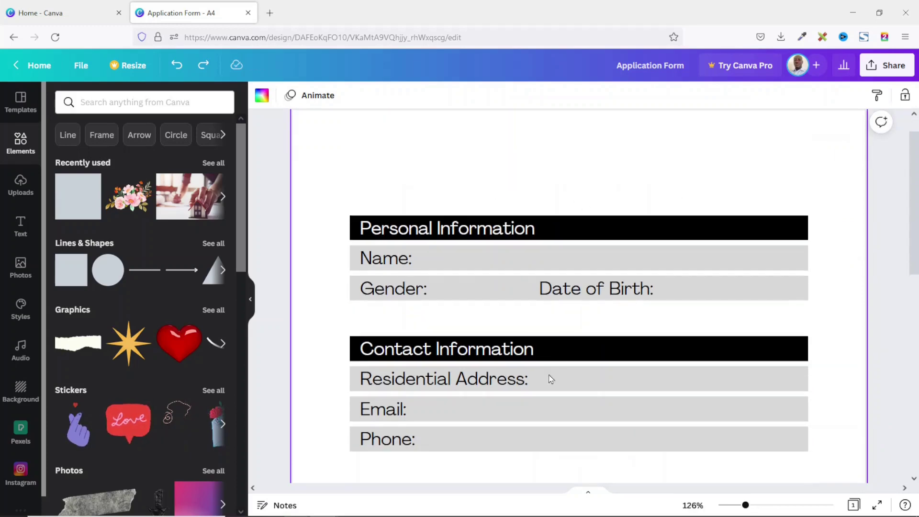
scroll(554, 373, up, 5)
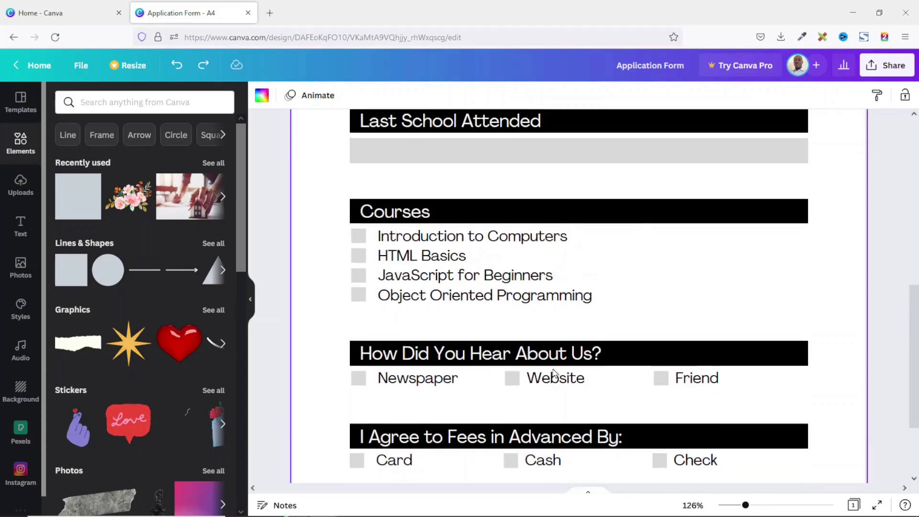
scroll(431, 268, down, 5)
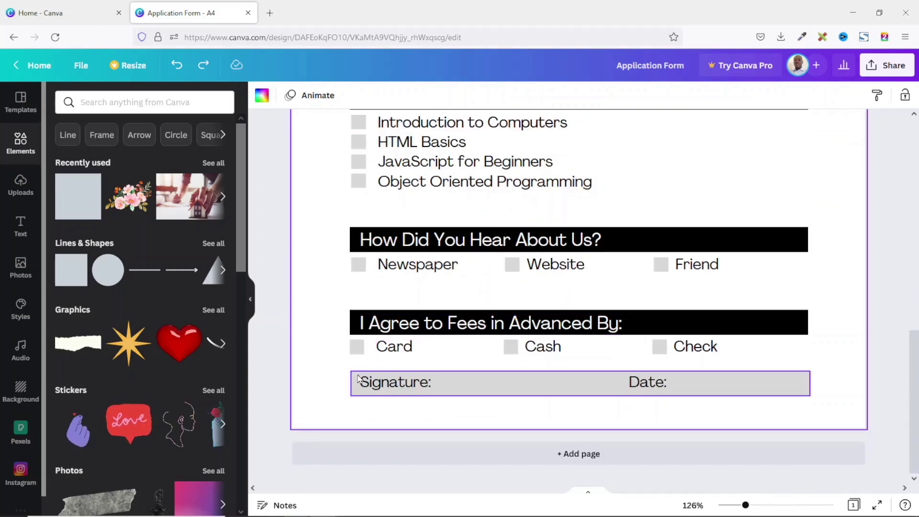
drag(836, 201, 314, 286)
drag(360, 243, 362, 258)
- Select the Courses section and shift it down slightly to even the spacing
scroll(308, 232, up, 3)
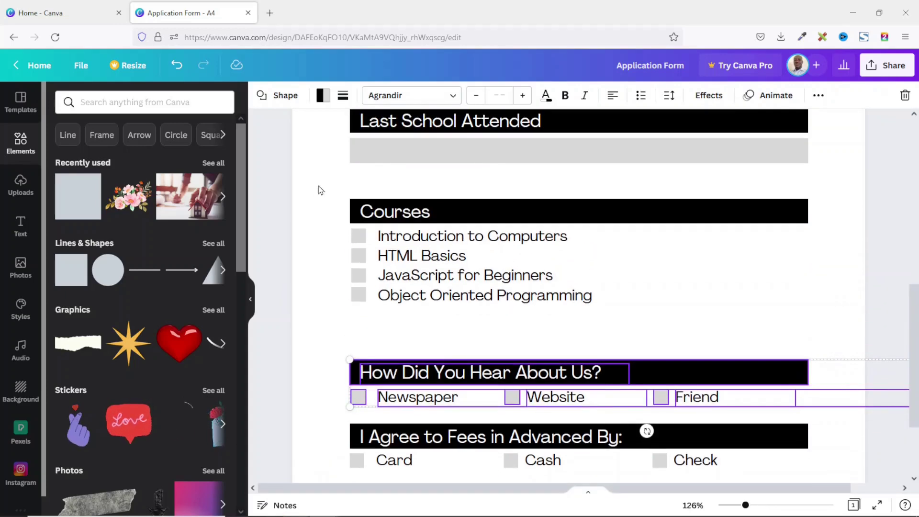
drag(325, 178, 722, 345)
drag(360, 212, 361, 249)
scroll(581, 369, up, 10)
click(370, 219)
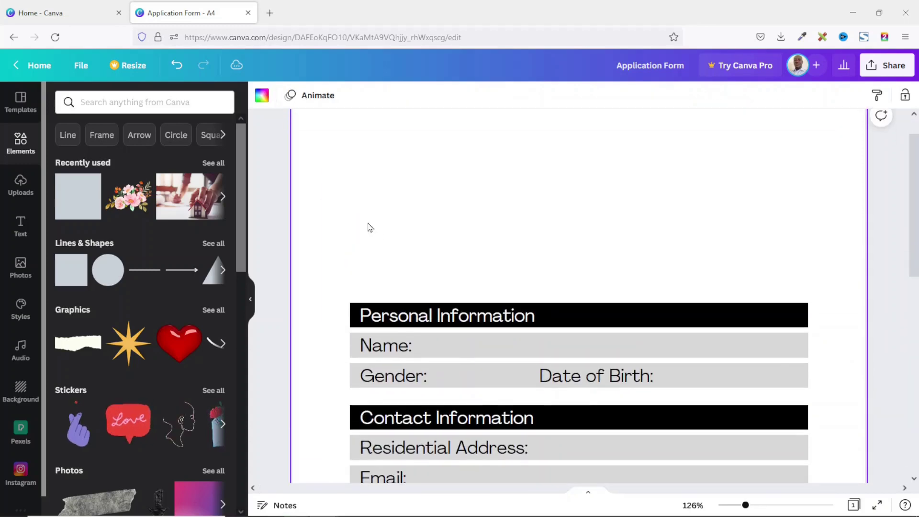
scroll(535, 211, up, 1)
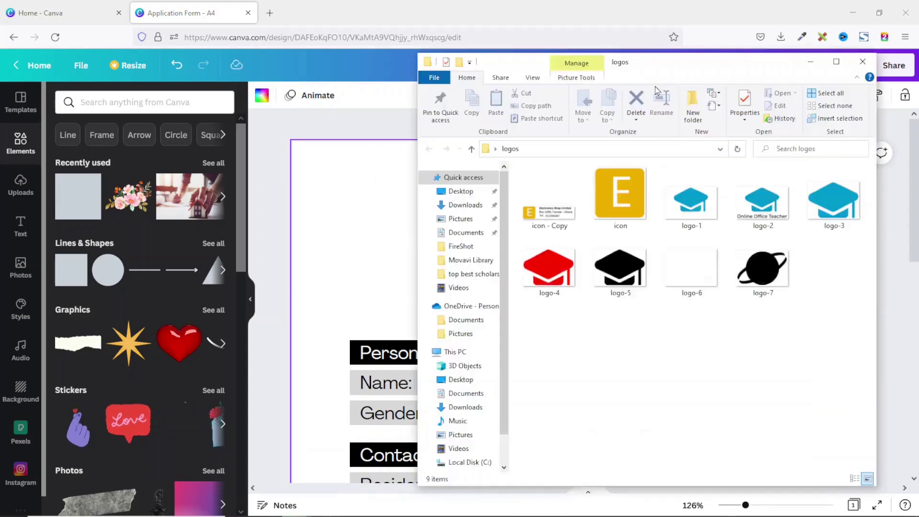
- Bring the logos folder beside Canva and pick the black cap logo-5 image
key(alt+Tab)
drag(623, 61, 738, 103)
click(737, 306)
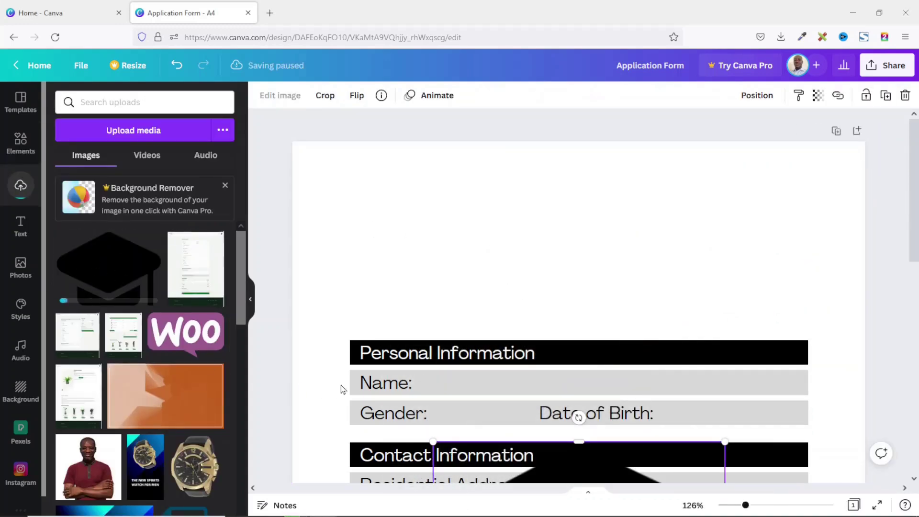
- Turn a Name: label beside the cap logo into an enlarged 'Online Office Teacher' title
scroll(658, 398, down, 3)
drag(660, 395, 587, 166)
drag(654, 308, 431, 158)
scroll(431, 158, up, 3)
drag(400, 242, 389, 229)
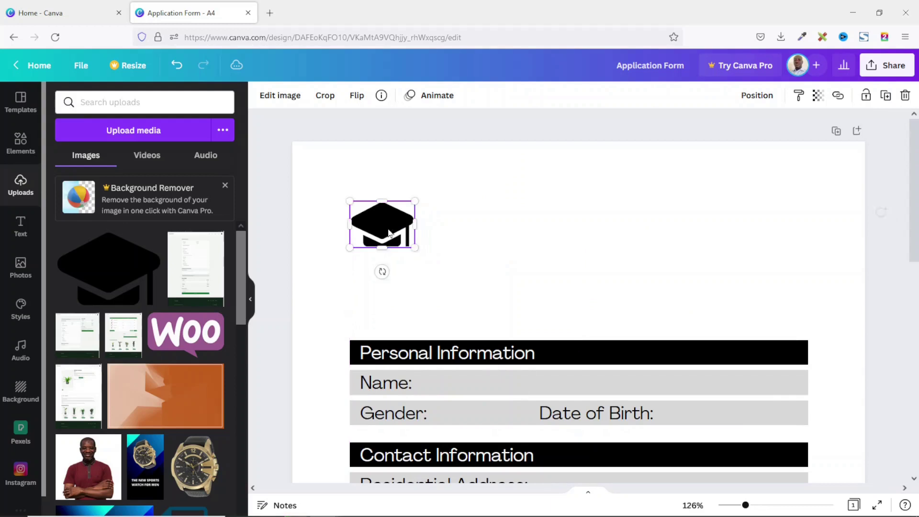
click(384, 388)
drag(384, 388, 454, 225)
double_click(455, 226)
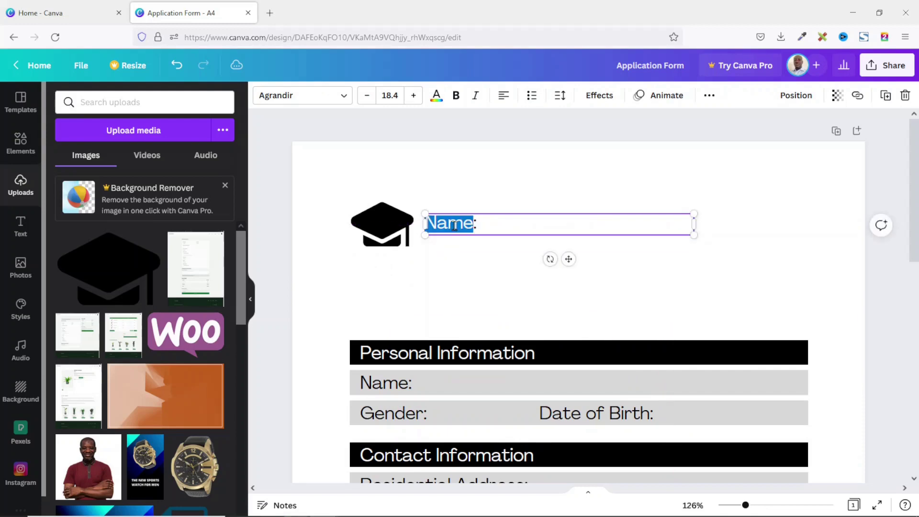
text(Online Office Teacher)
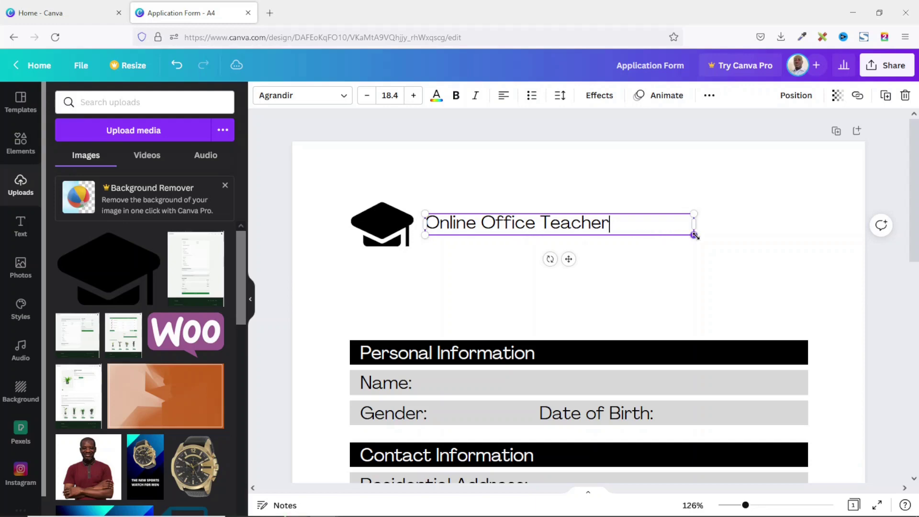
drag(711, 249, 756, 263)
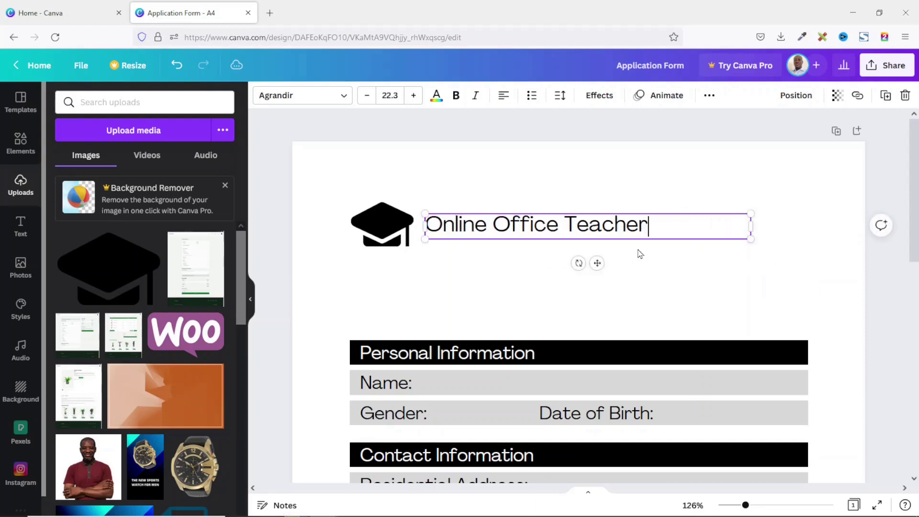
- Duplicate the title below and replace it with smaller P. O. Box address, phone and e-mail lines
key(ctrl+d)
drag(507, 242, 490, 251)
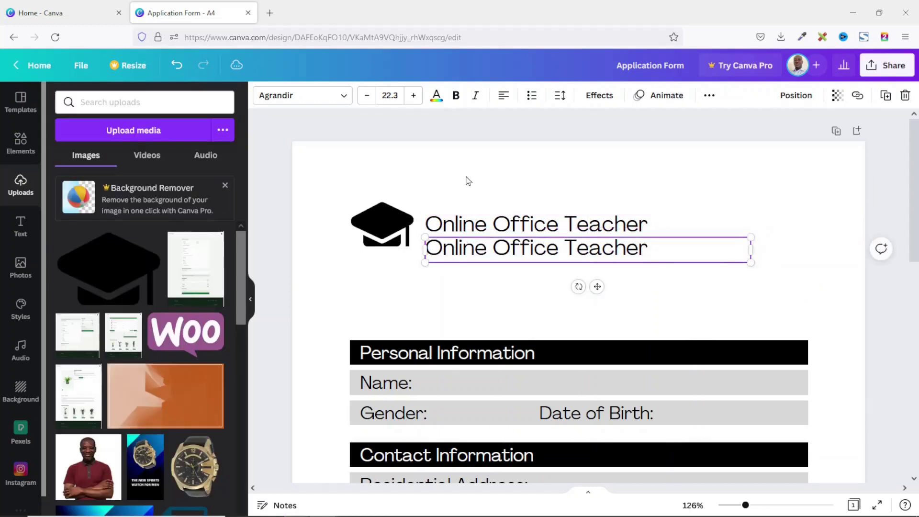
click(367, 96)
click(367, 96)
click(367, 96)
click(367, 96)
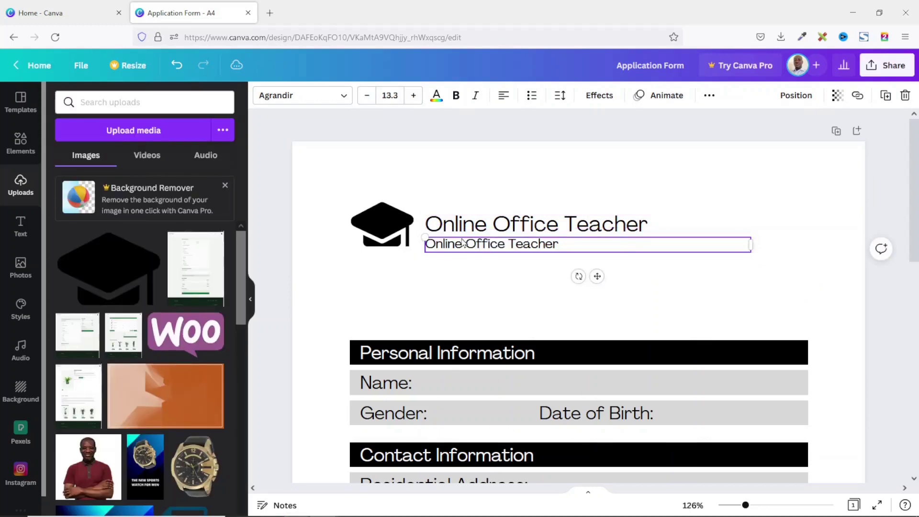
double_click(447, 244)
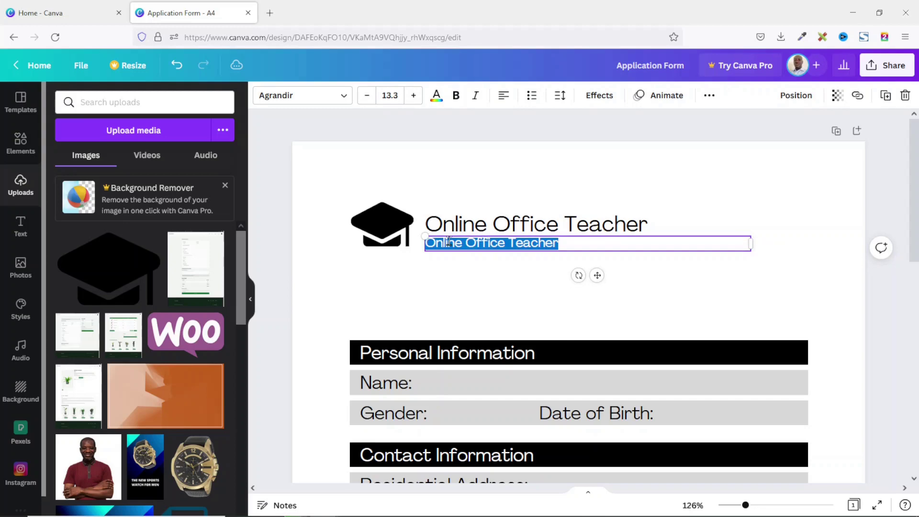
text(P. O.)
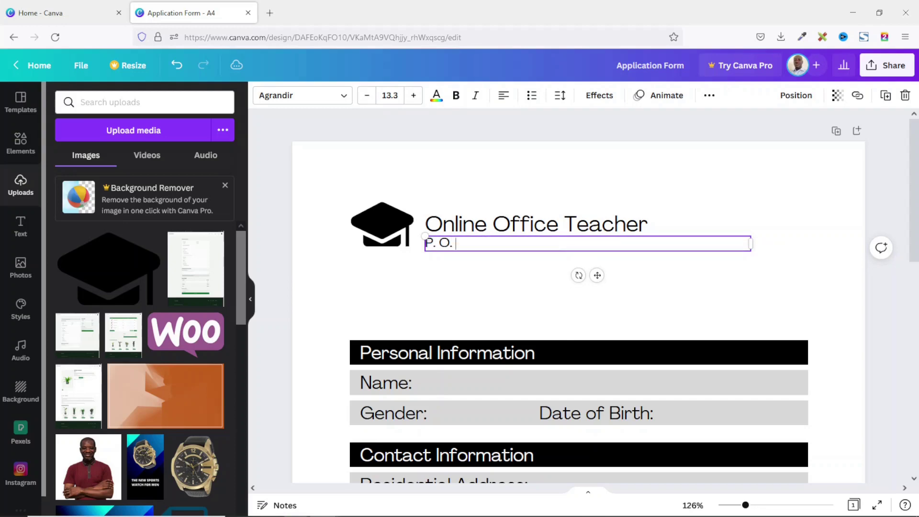
text( Box)
key(ctrl+v)
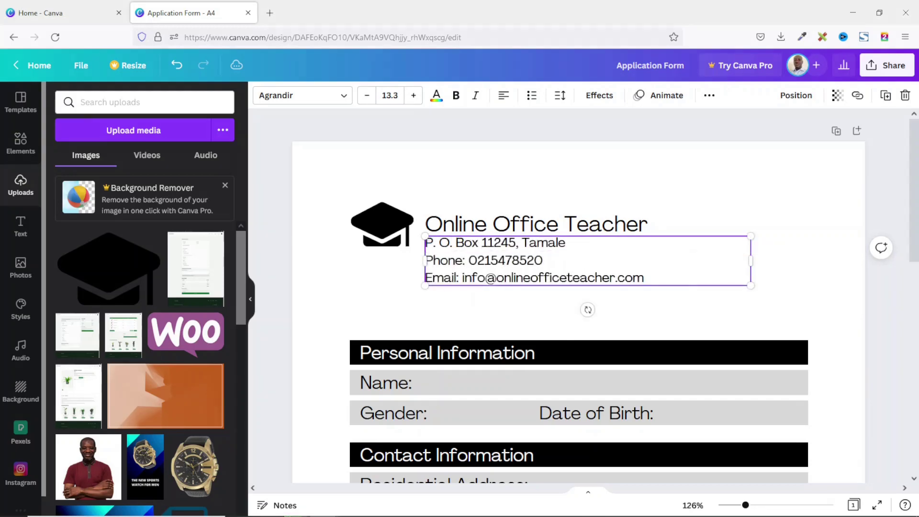
drag(645, 274, 420, 236)
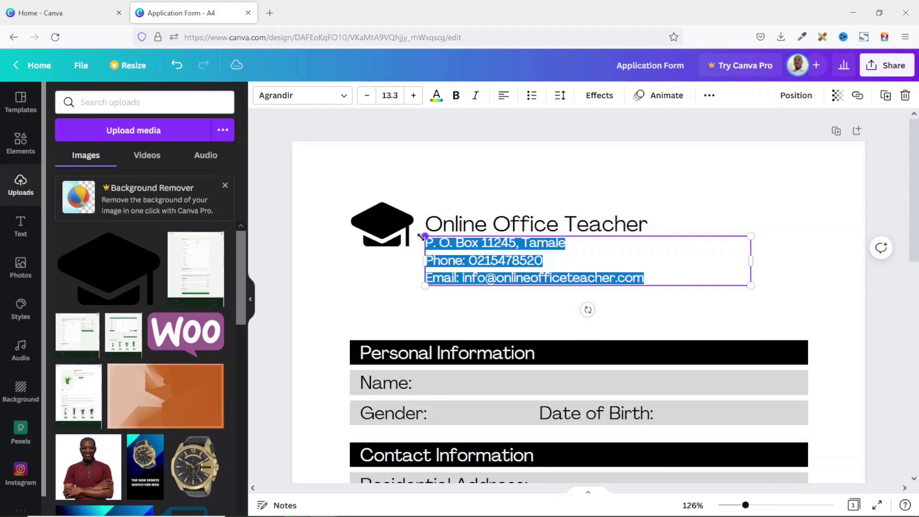
click(368, 96)
click(367, 96)
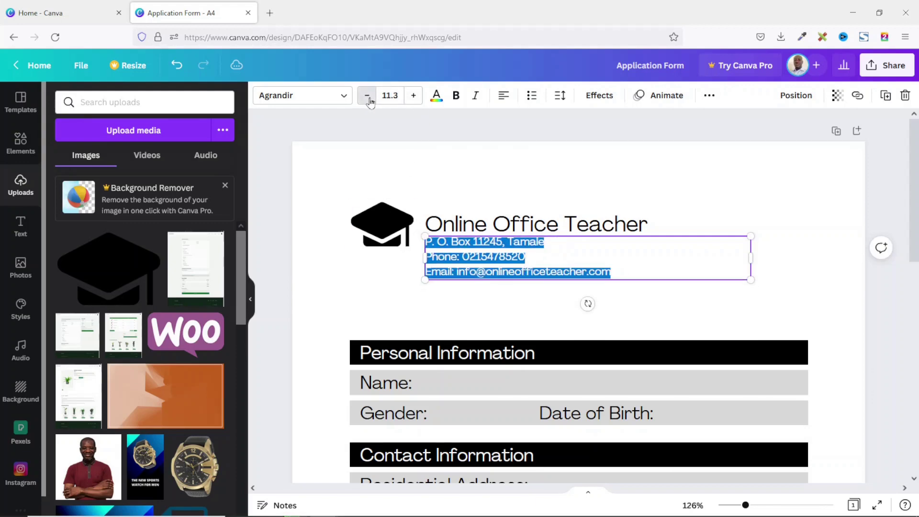
click(367, 96)
click(434, 169)
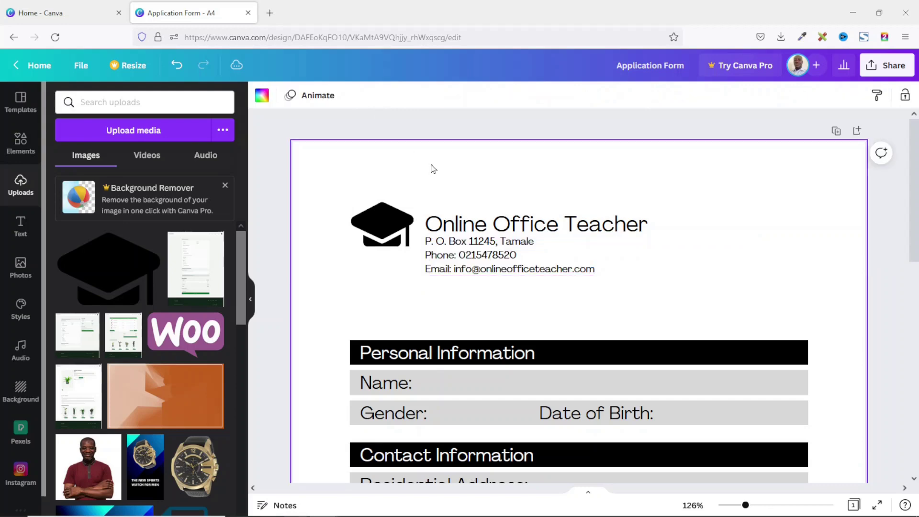
click(20, 142)
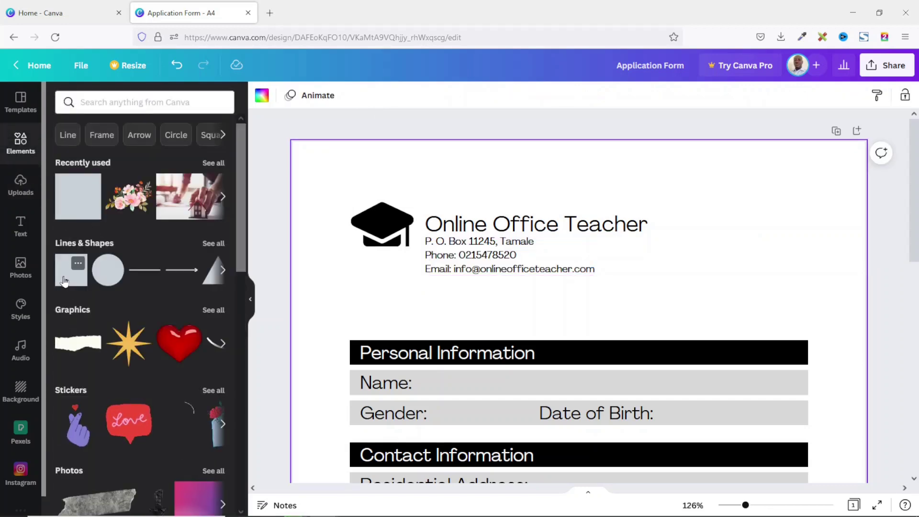
- Add a square and shape it into a portrait photo box at the page's top right
click(69, 280)
click(807, 219)
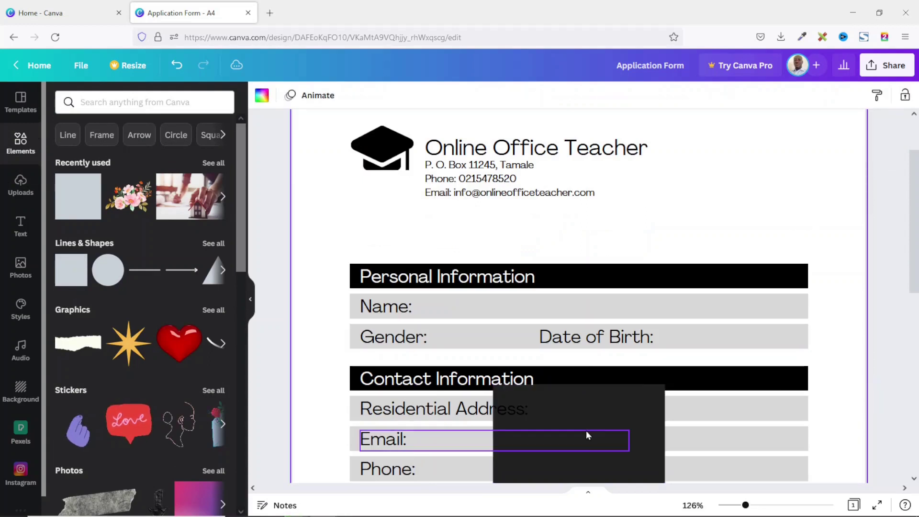
drag(637, 425, 767, 177)
drag(711, 306, 718, 228)
drag(623, 182, 698, 182)
drag(746, 228, 746, 247)
drag(795, 191, 808, 194)
drag(699, 192, 713, 192)
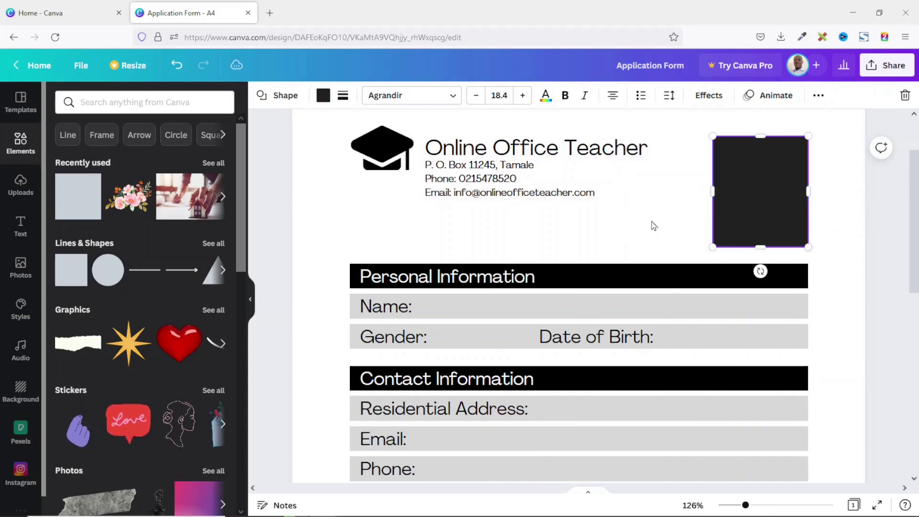
- Fill the photo box light grey and give it a thin border
click(324, 95)
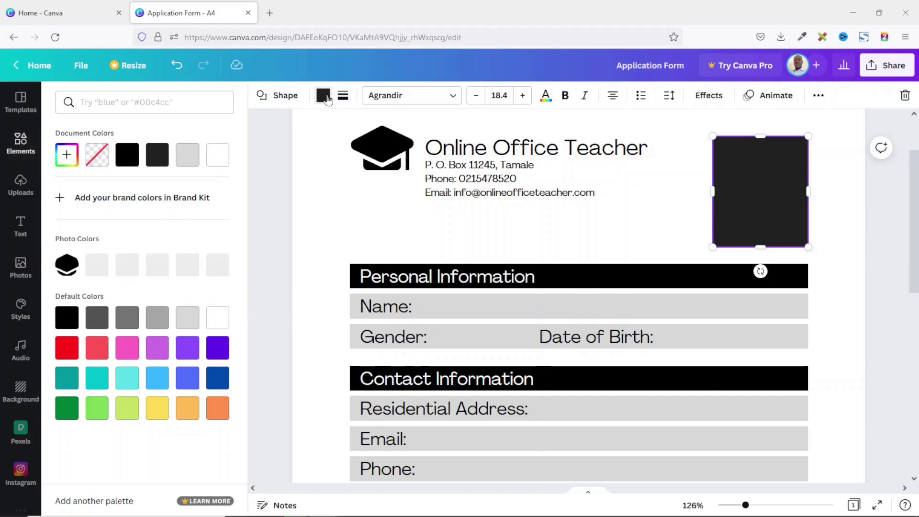
click(187, 318)
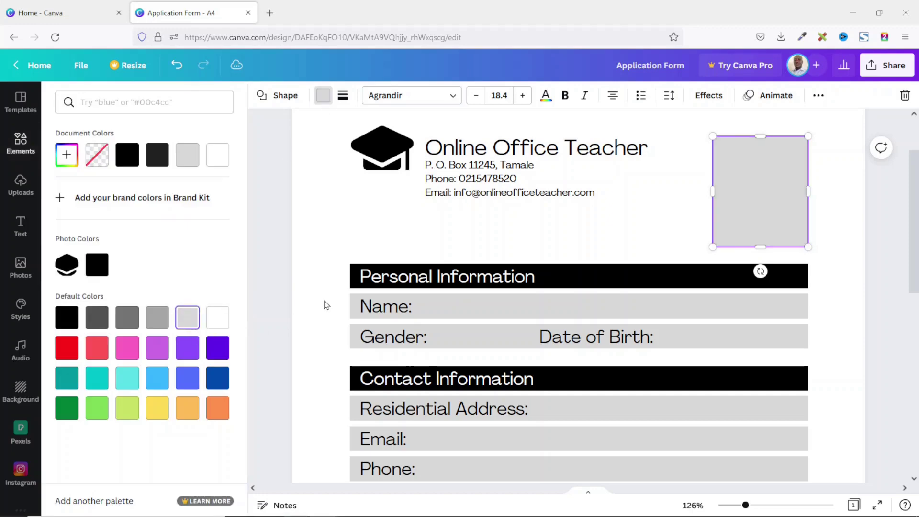
click(343, 95)
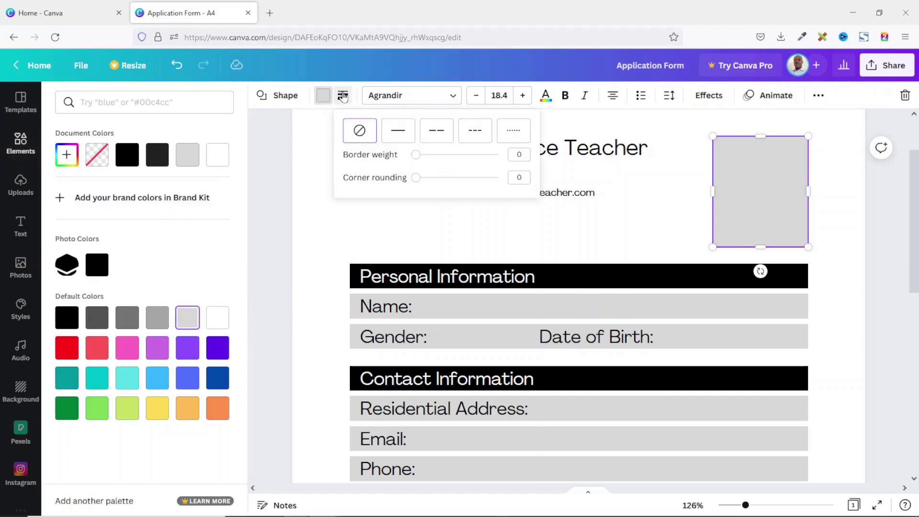
click(520, 155)
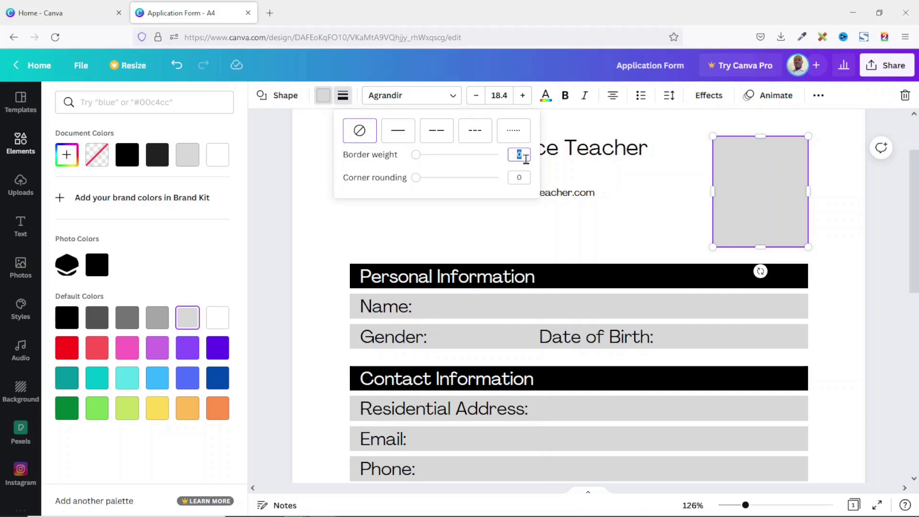
click(511, 232)
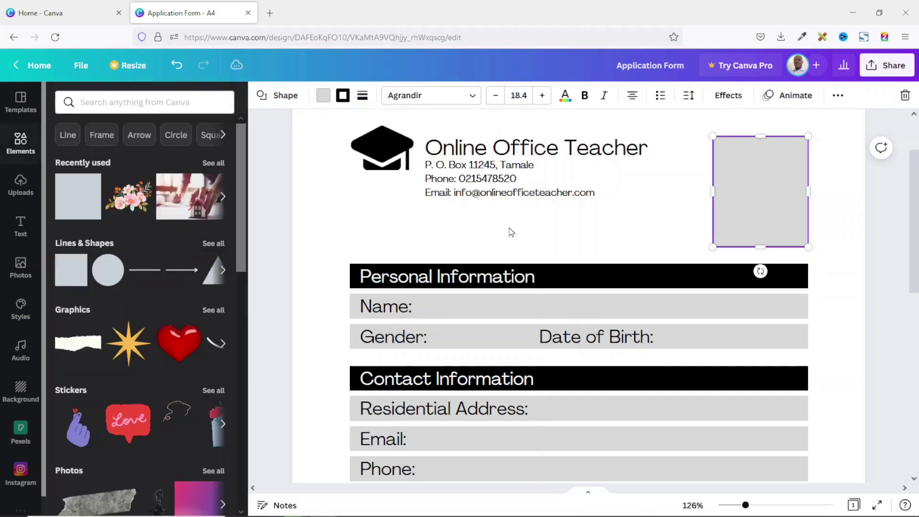
click(568, 225)
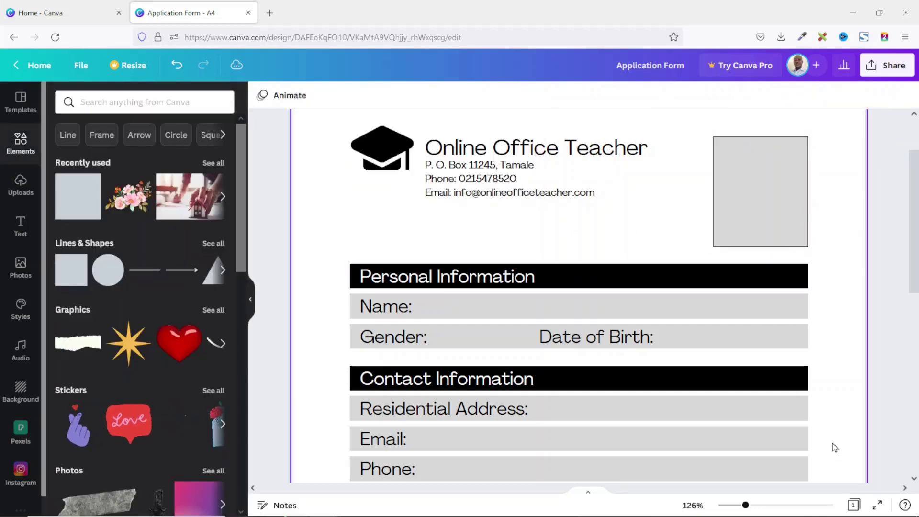
- Move the header text right and enlarge the graduation-cap logo, nudging it slightly down
drag(421, 112, 468, 209)
drag(460, 162, 504, 165)
click(406, 168)
drag(414, 171, 452, 213)
drag(371, 181, 372, 187)
click(699, 254)
ctrl+scroll(699, 285, down, 5)
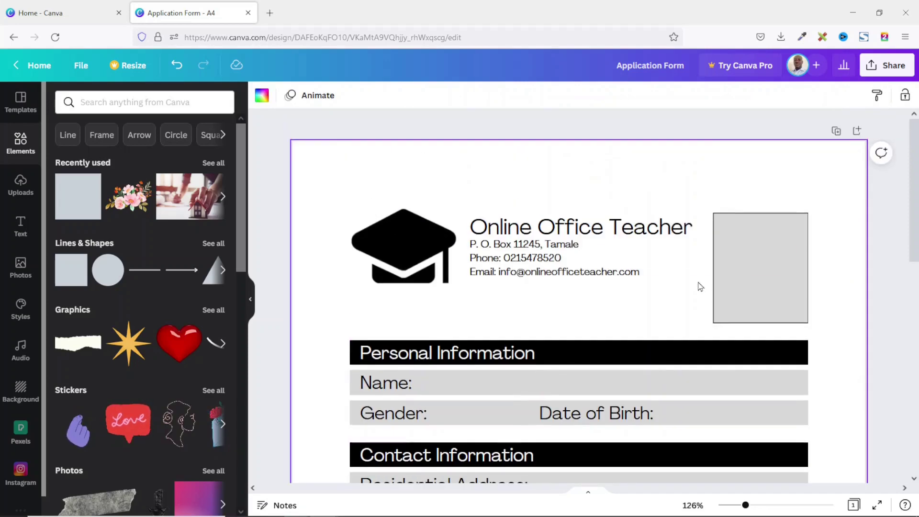
ctrl+scroll(700, 284, down, 4)
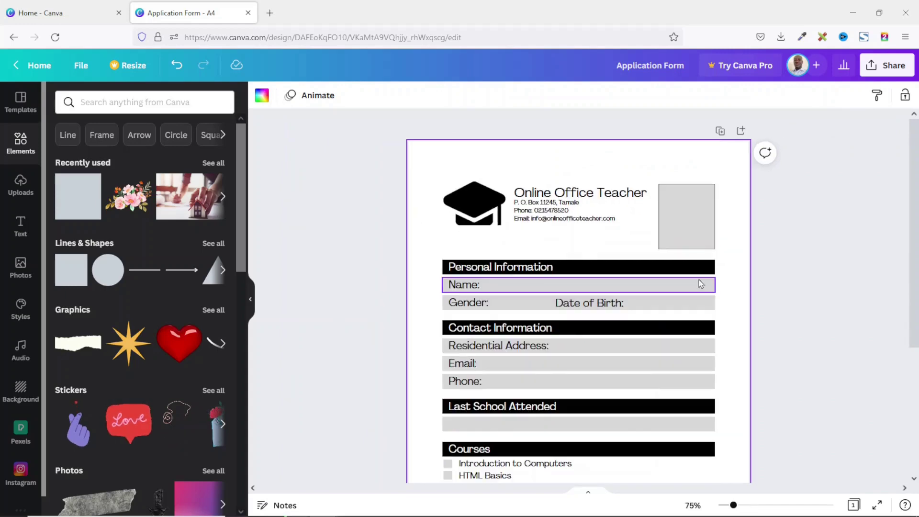
- Download the form via Share > Download with file type PDF Standard
click(758, 344)
click(887, 65)
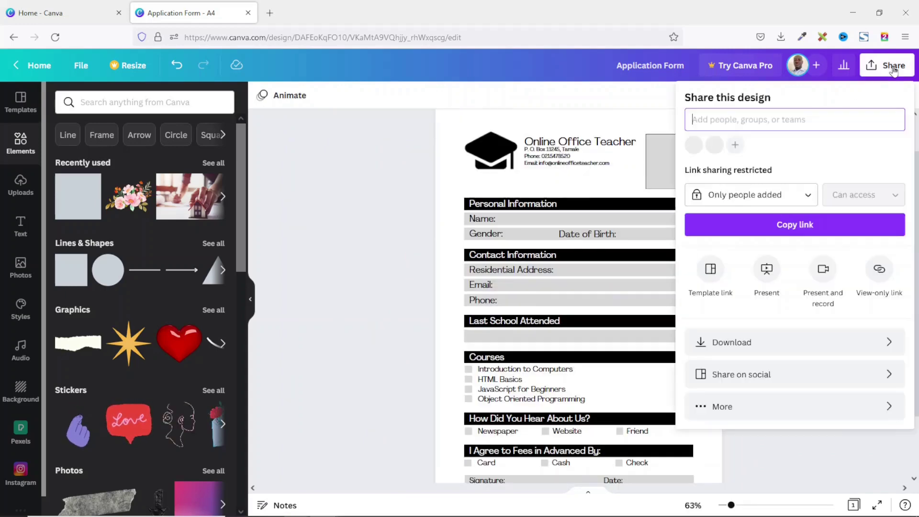
click(766, 342)
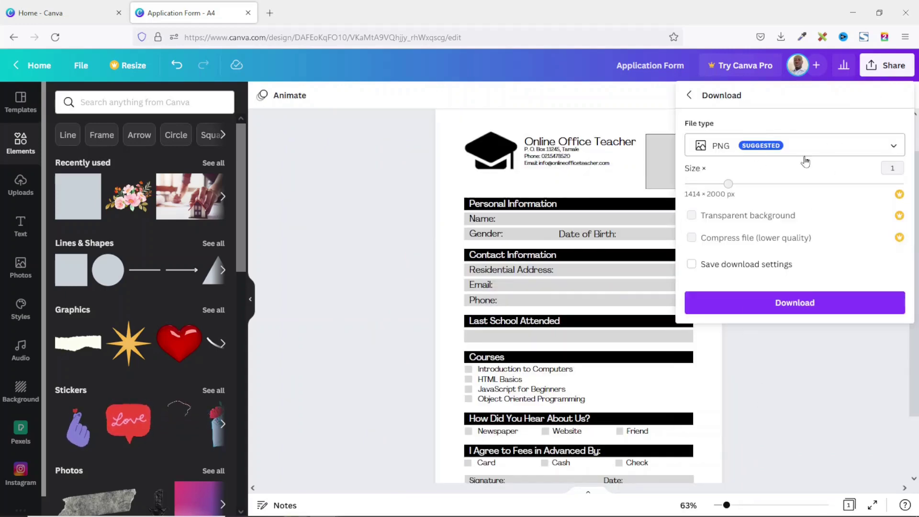
click(743, 150)
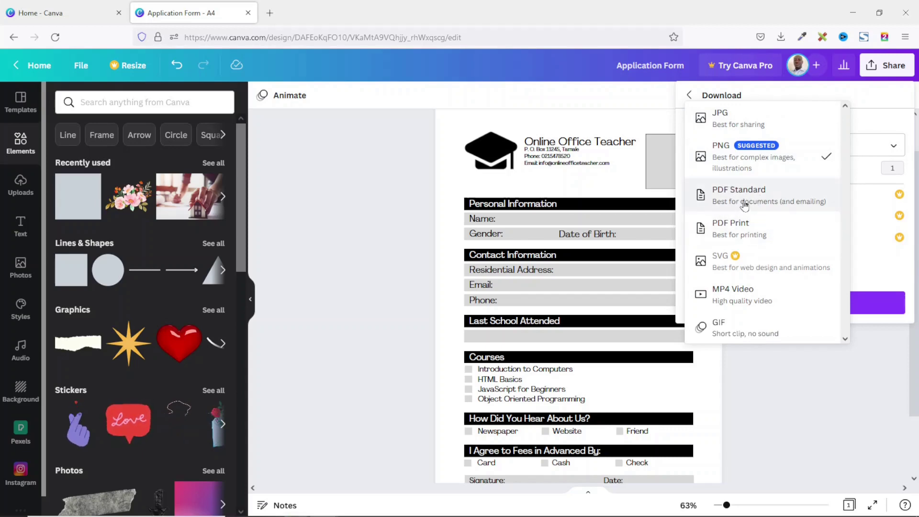
click(765, 198)
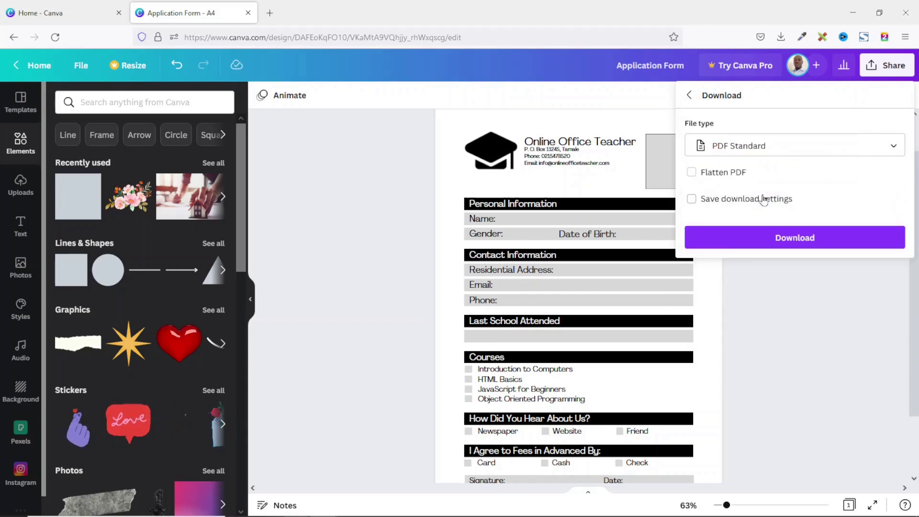
click(795, 237)
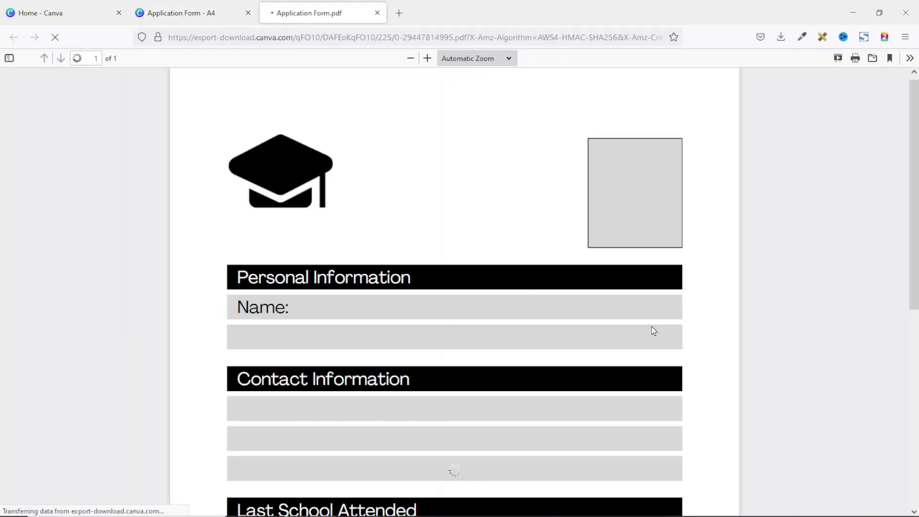
- Look over Application Form.pdf in Firefox, save it to Downloads, then close the PDF
scroll(702, 286, down, 6)
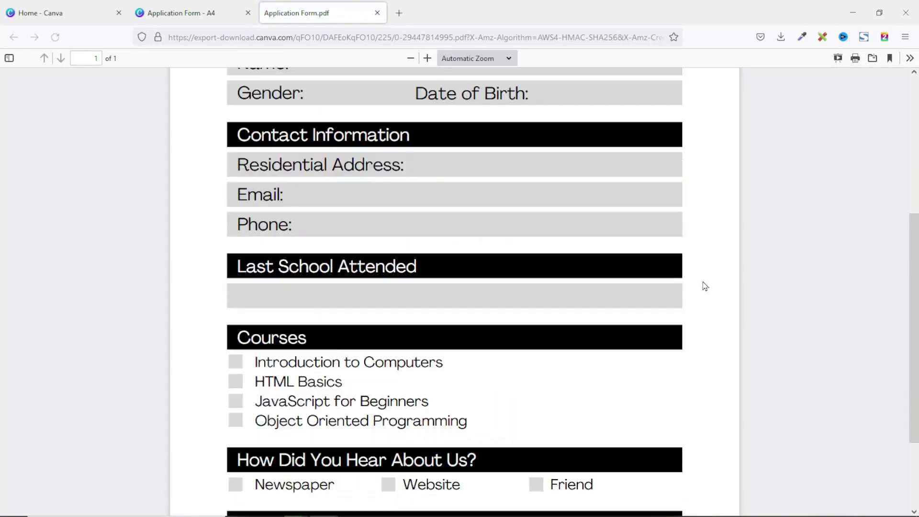
scroll(709, 290, up, 6)
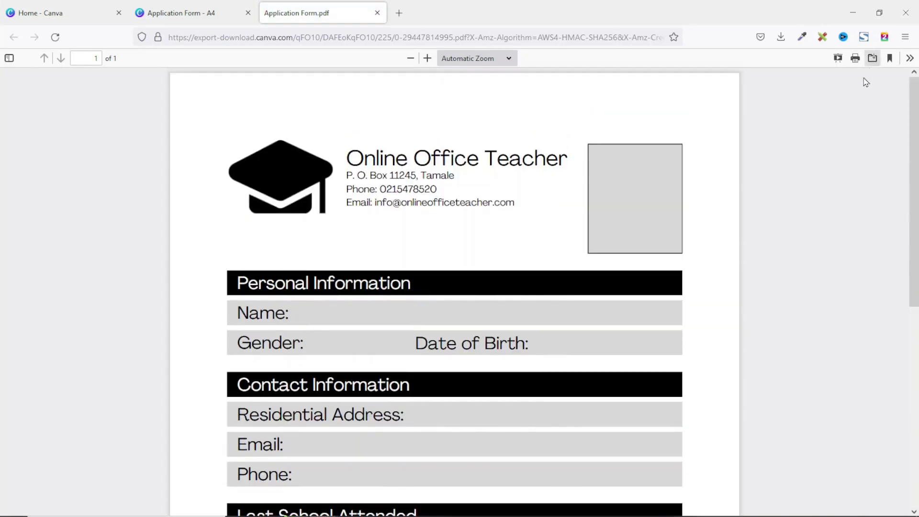
click(412, 379)
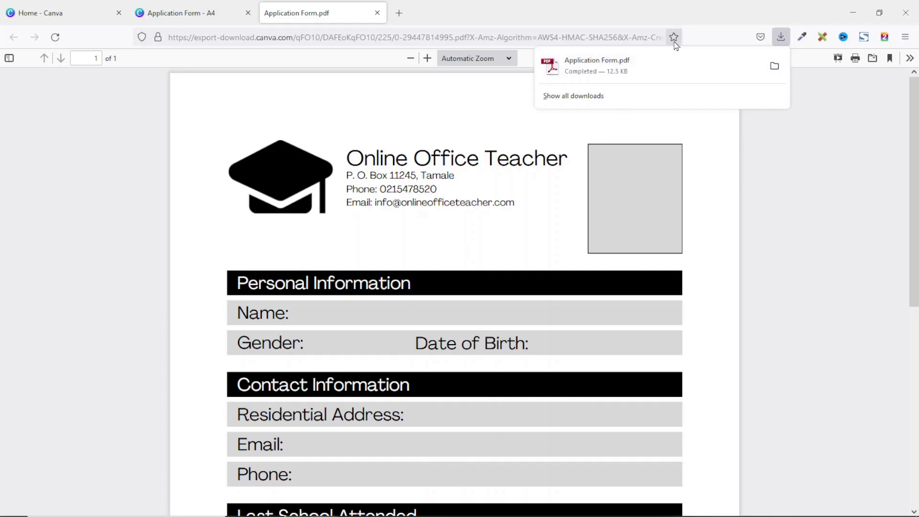
click(378, 13)
- Scroll over the finished form to check the cap-logo header, grey photo box and sections
scroll(792, 258, down, 1)
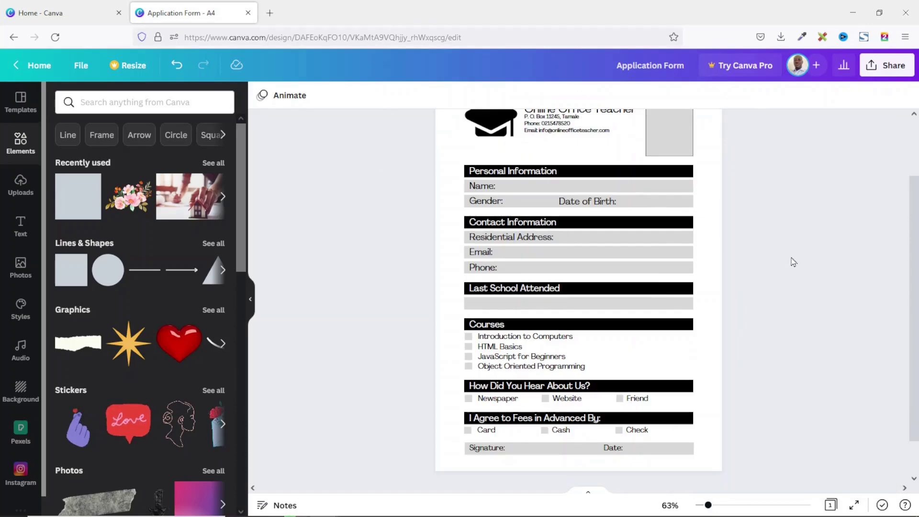
scroll(792, 269, up, 2)
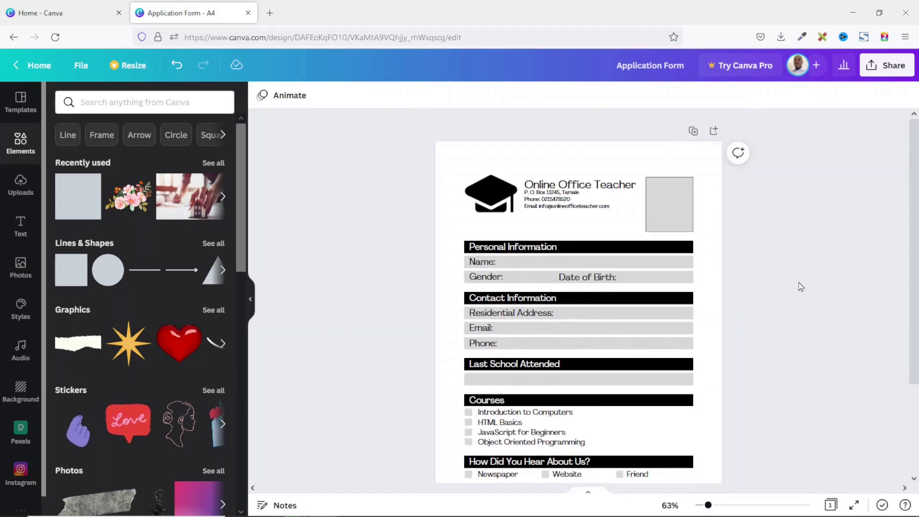
scroll(797, 281, down, 2)
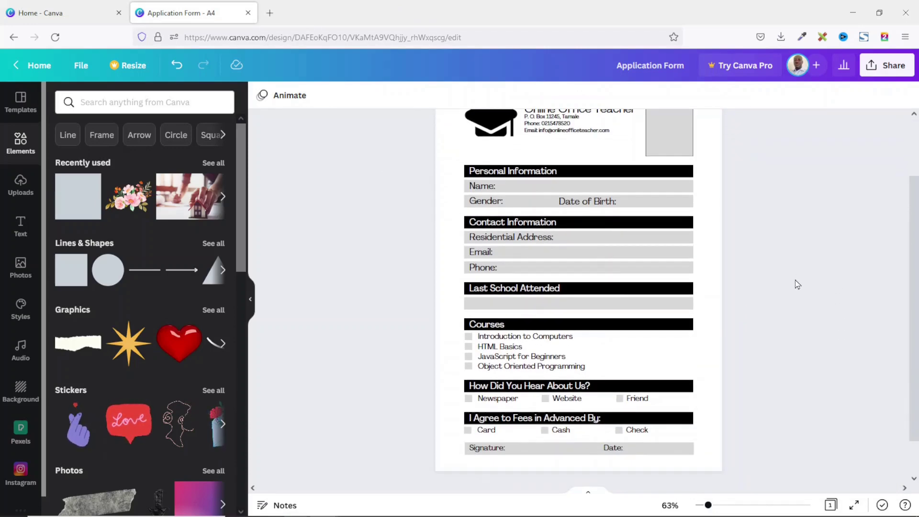